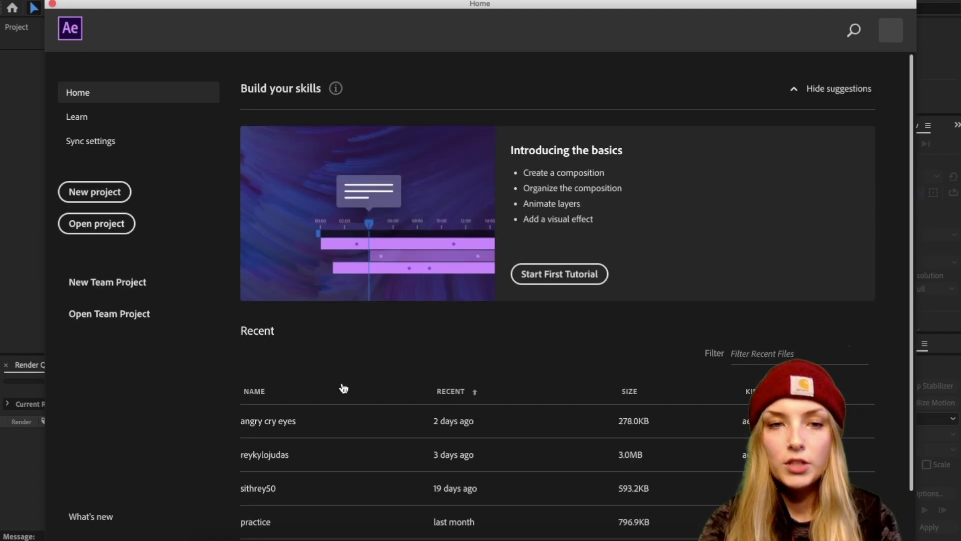
Start a new project and name a new 1920×1080, 24 fps HDTV composition 'liquify'.
left_click(87, 192)
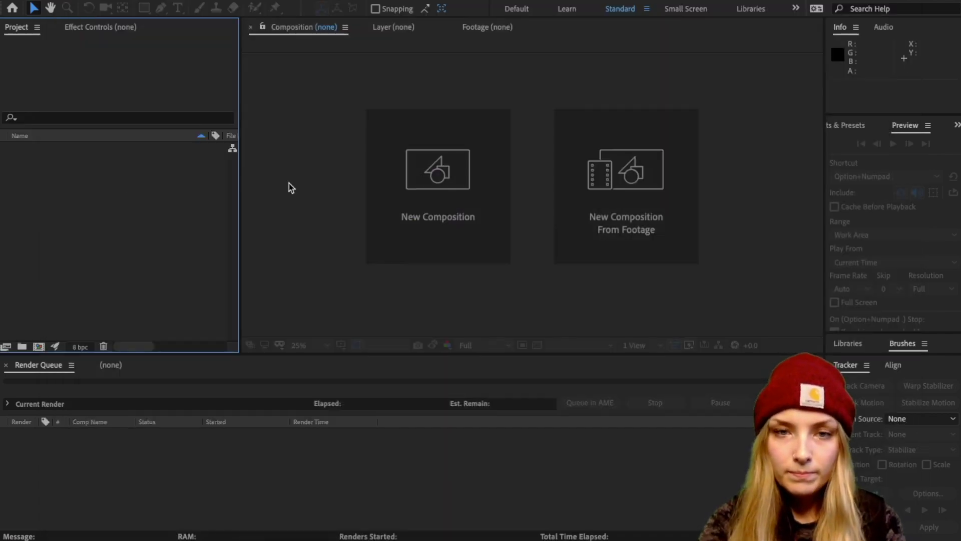
left_click(437, 196)
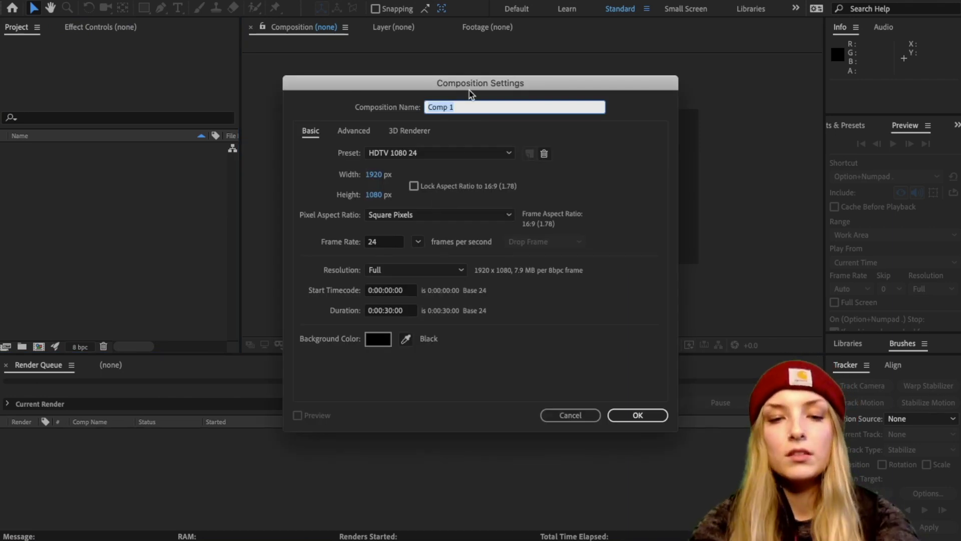
type("liquify")
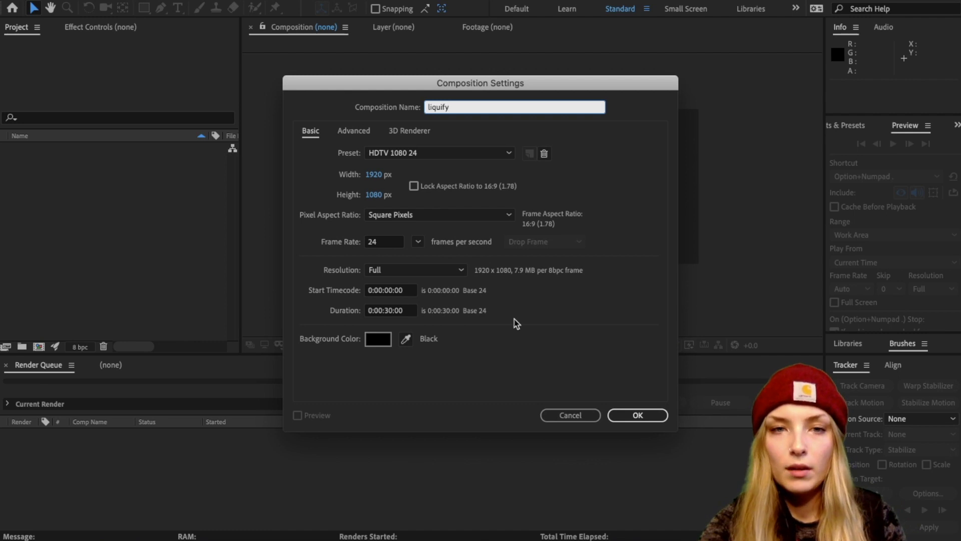
Create the liquify composition and import 'tfa clip - finn rey conversation.mp4' into the project.
left_click(633, 419)
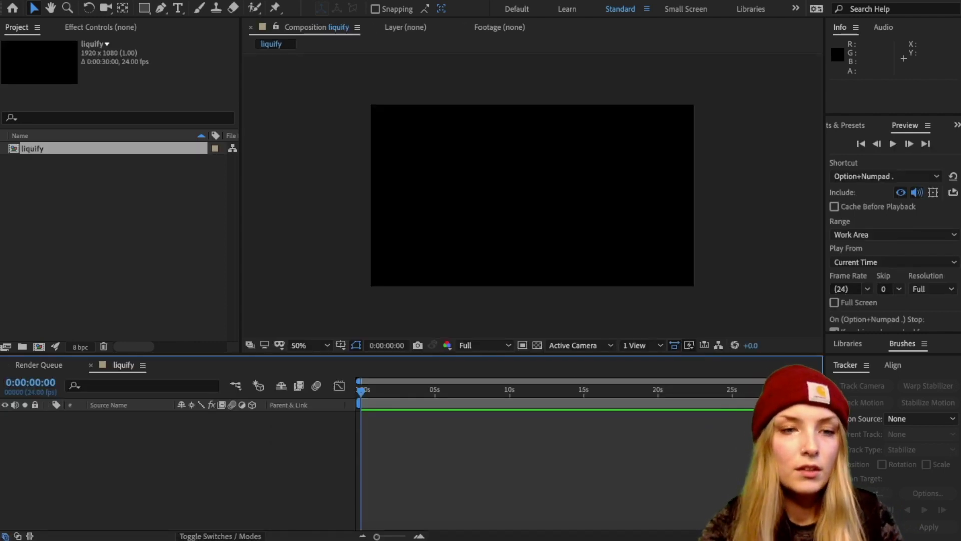
left_click(215, 535)
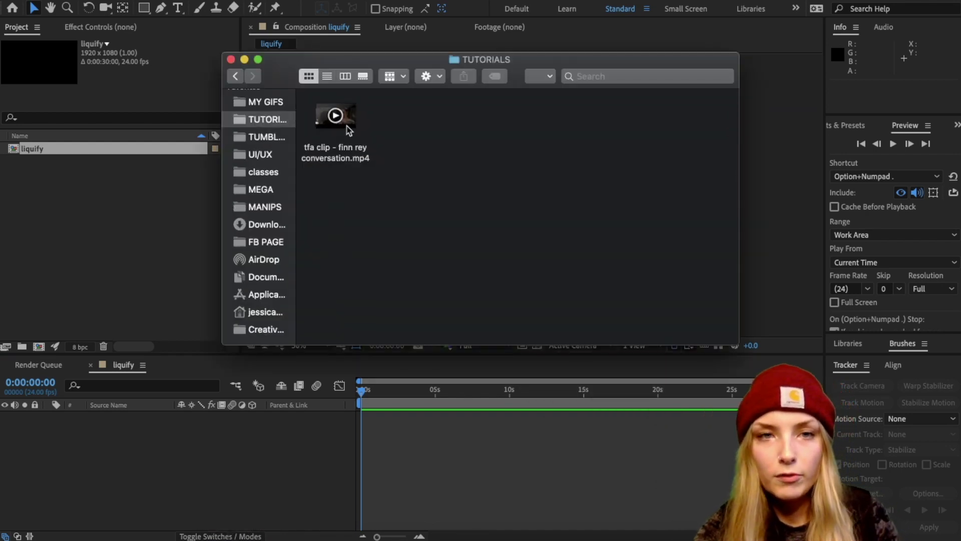
left_click_drag(349, 130, 88, 202)
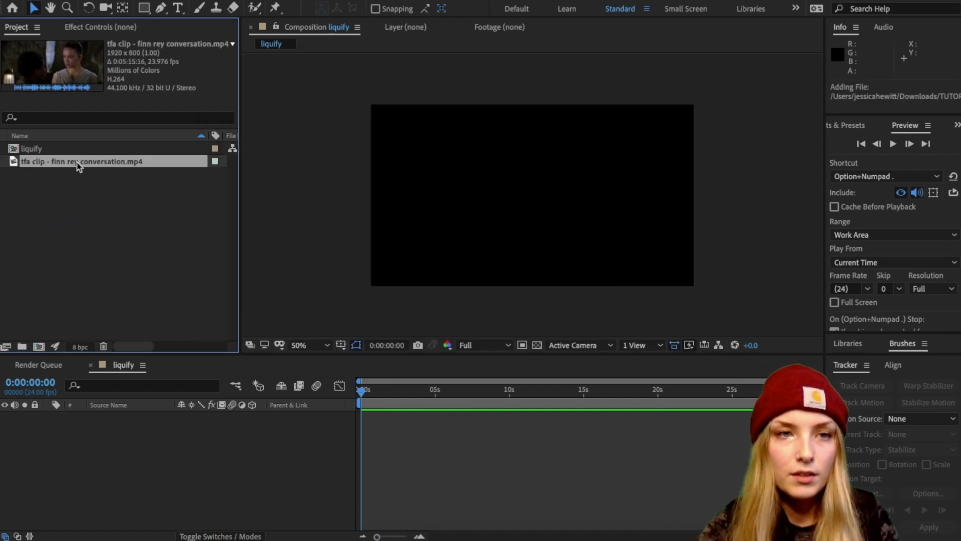
Add the clip to the liquify timeline as layer 1, starting at 0:00.
left_click_drag(77, 167, 441, 466)
left_click_drag(473, 420, 386, 420)
left_click_drag(414, 391, 746, 456)
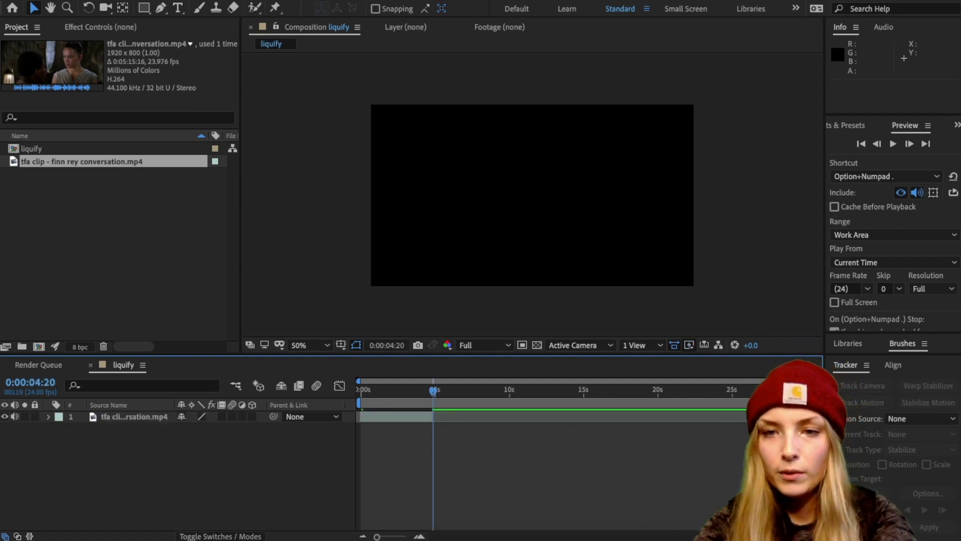
End the work area at 0:00:04:20 and trim the liquify composition to it.
left_click_drag(766, 403, 437, 429)
left_click(419, 536)
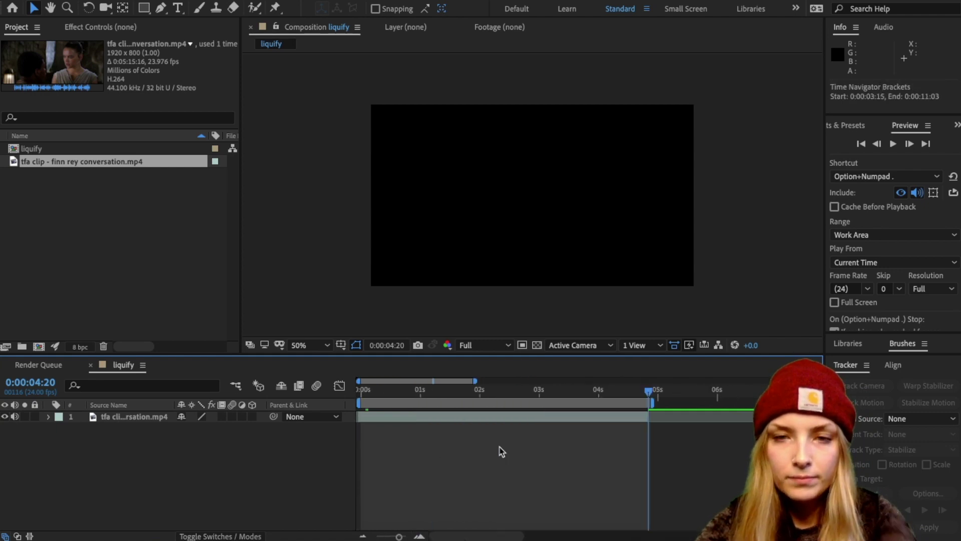
left_click(431, 418)
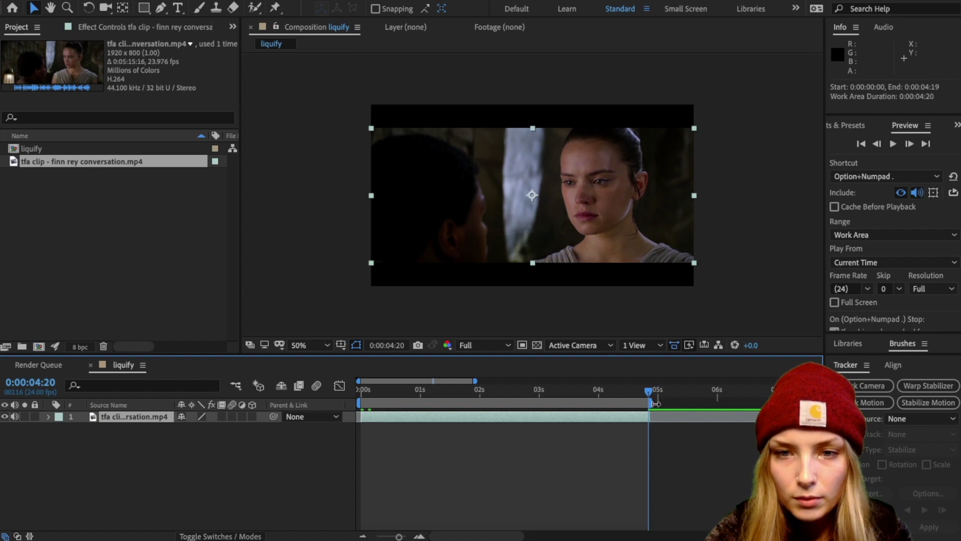
left_click_drag(649, 391, 544, 395)
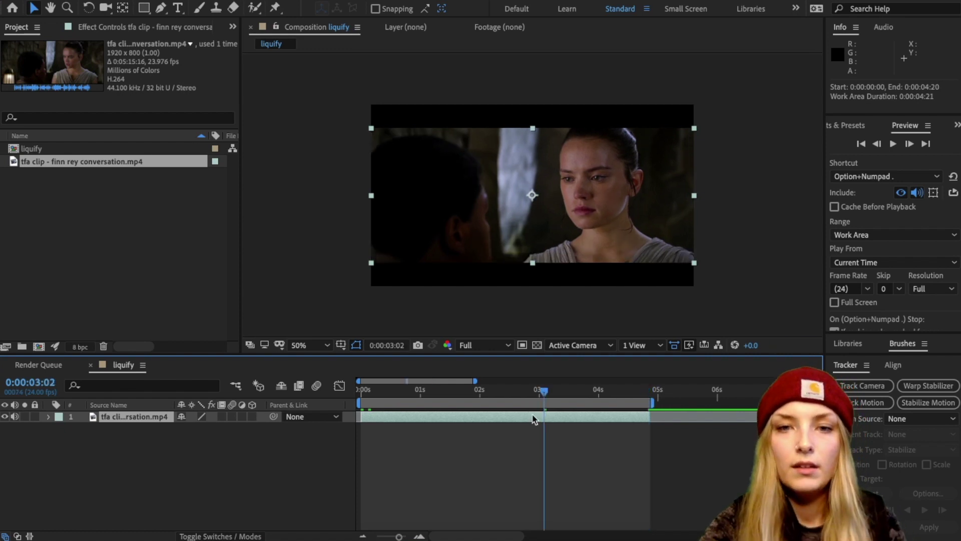
left_click(197, 1)
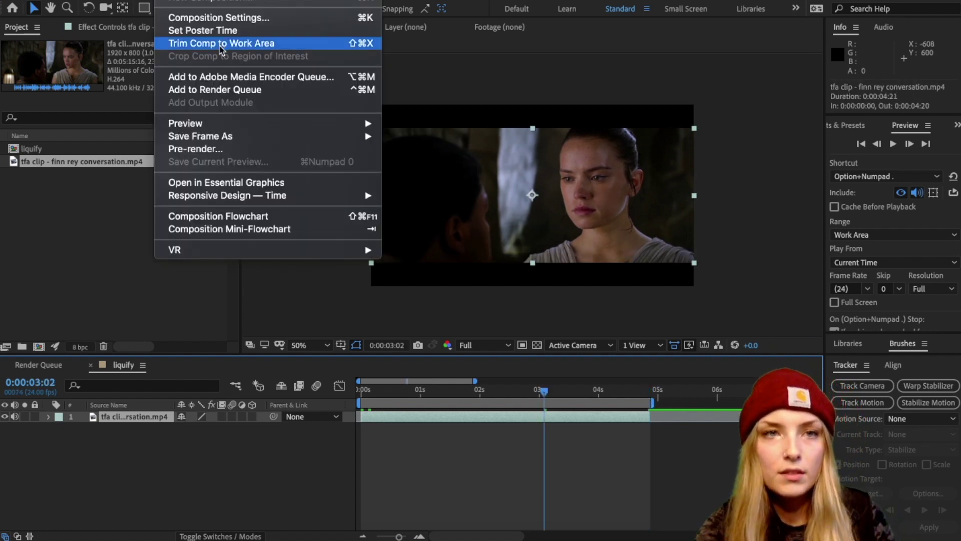
left_click(233, 46)
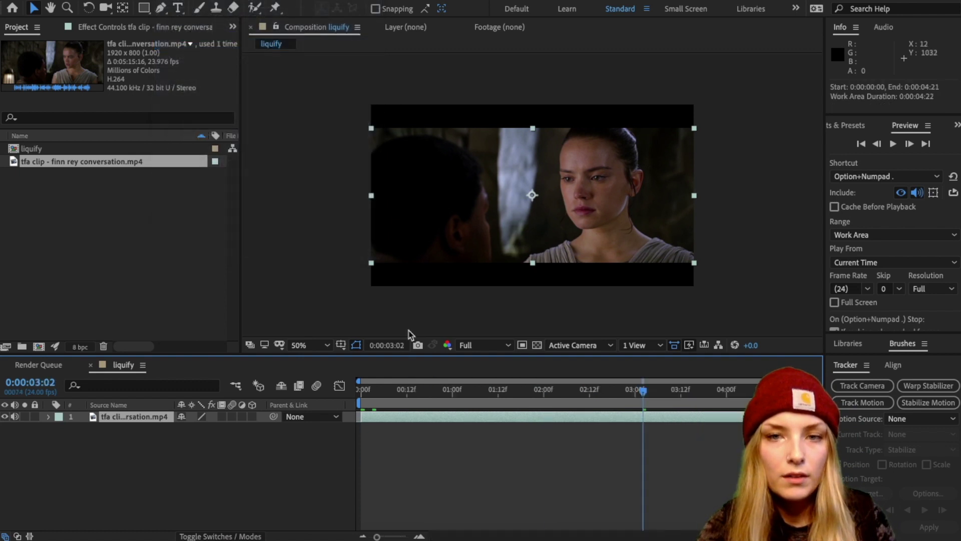
Scale up the footage and shift it left so the woman fills the frame.
left_click(423, 391)
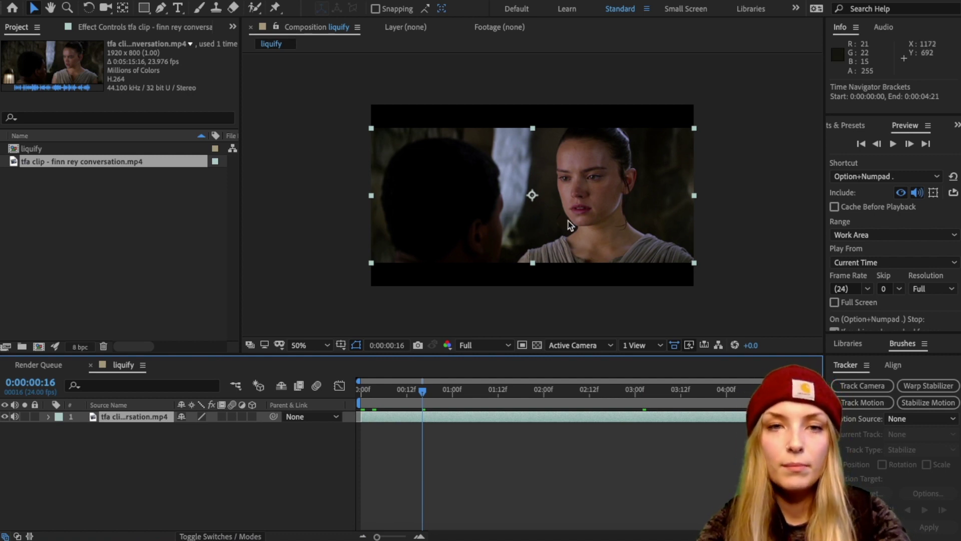
left_click_drag(371, 262, 307, 289)
left_click_drag(393, 258, 340, 270)
Pre-compose the layer as 'rey clip' with all attributes moved into it.
key("ctrl+shift+c")
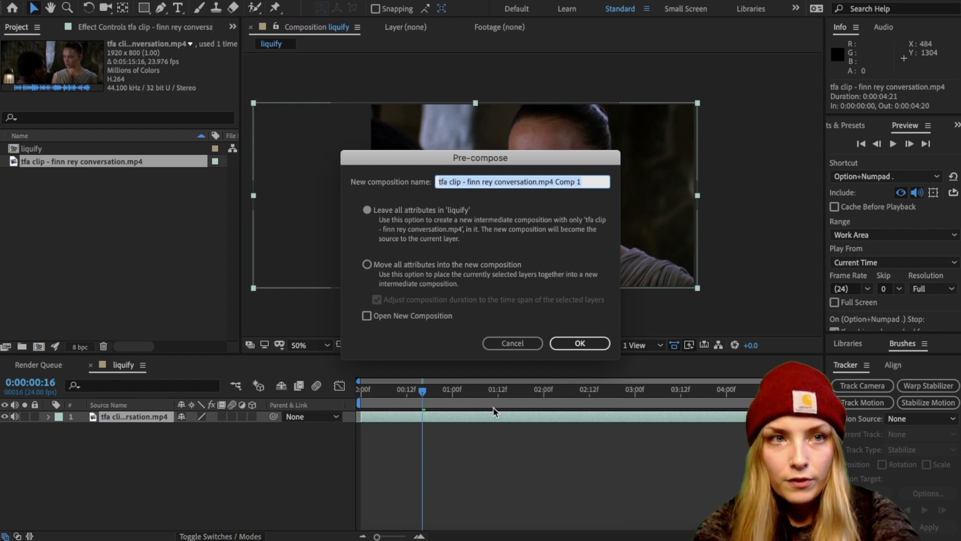
type("rey clip")
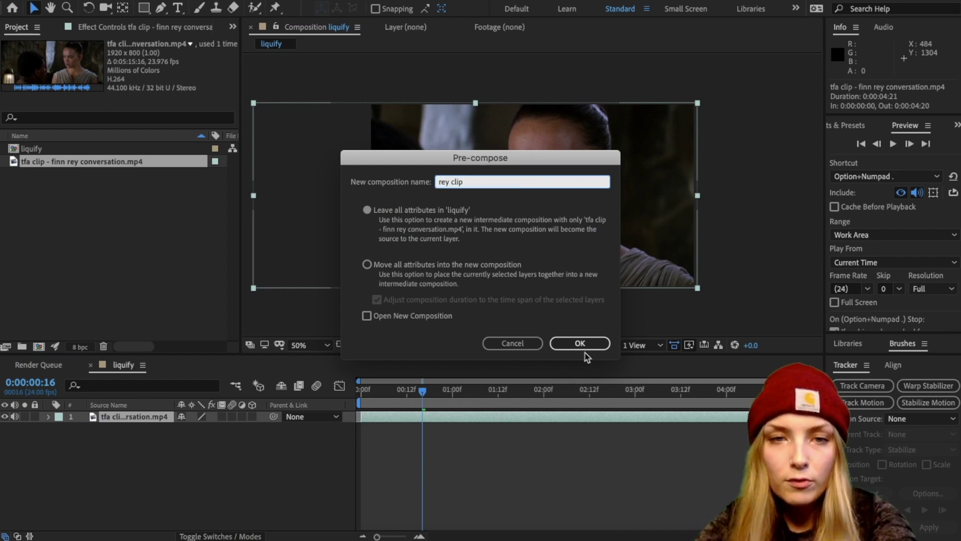
left_click(398, 275)
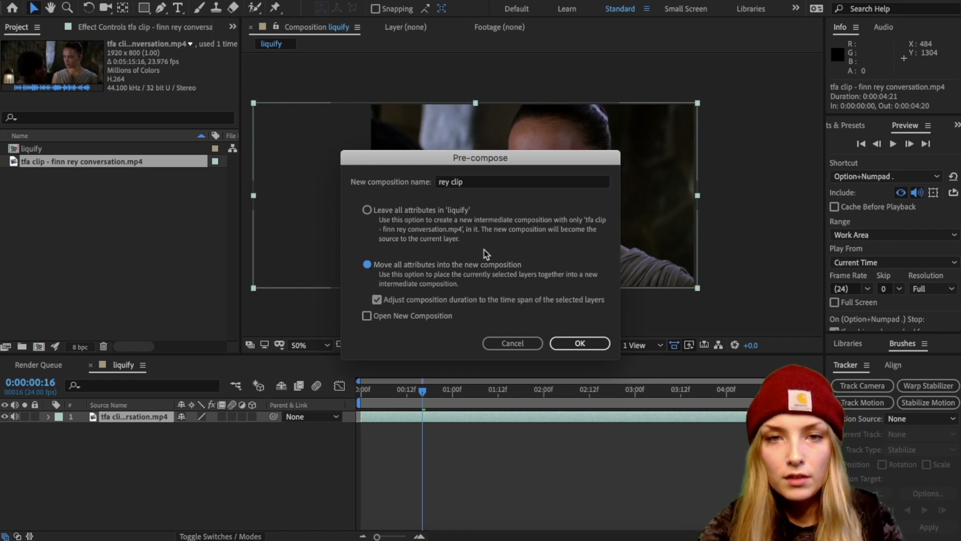
left_click(585, 350)
left_click_drag(423, 395, 257, 450)
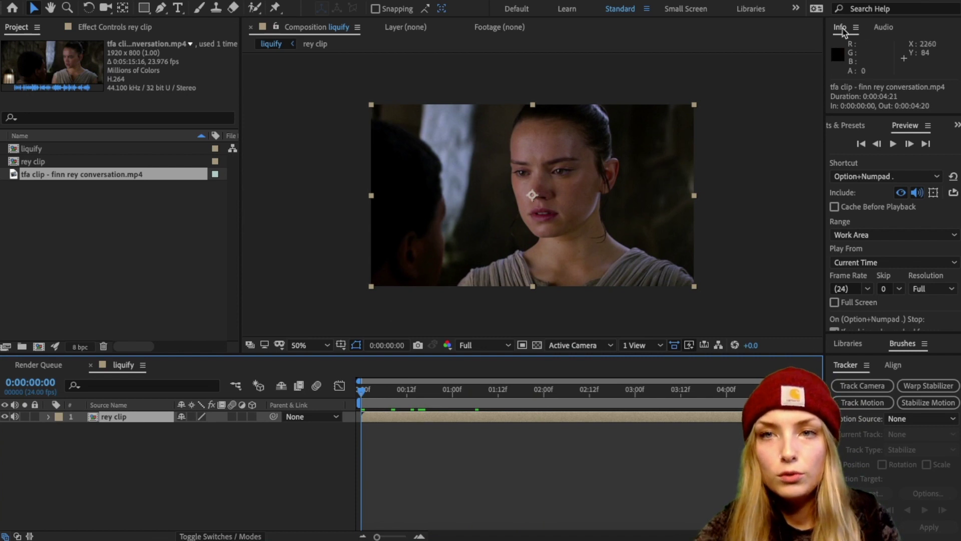
Search Effects & Presets for 'liqui' and apply Distort > Liquify to the rey clip layer.
left_click(853, 126)
left_click(855, 144)
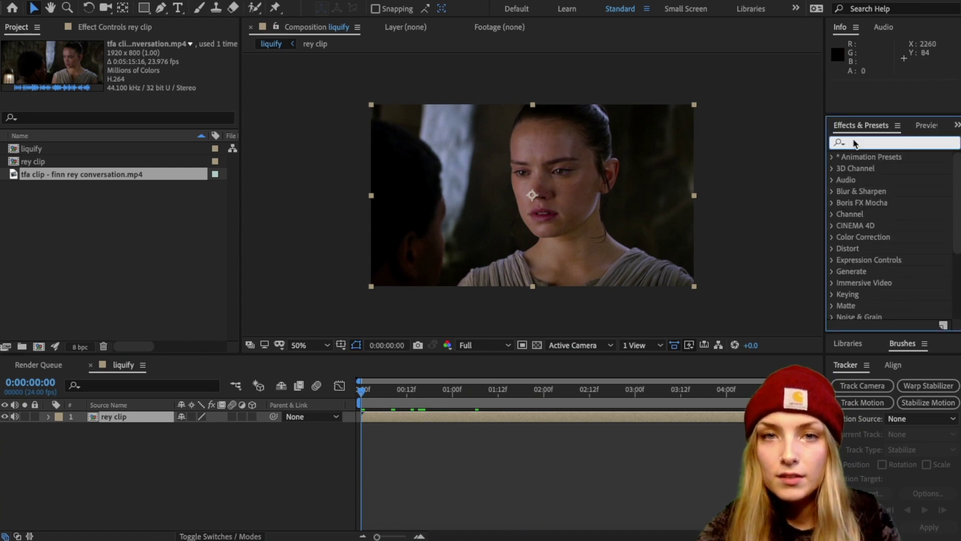
type("liqui")
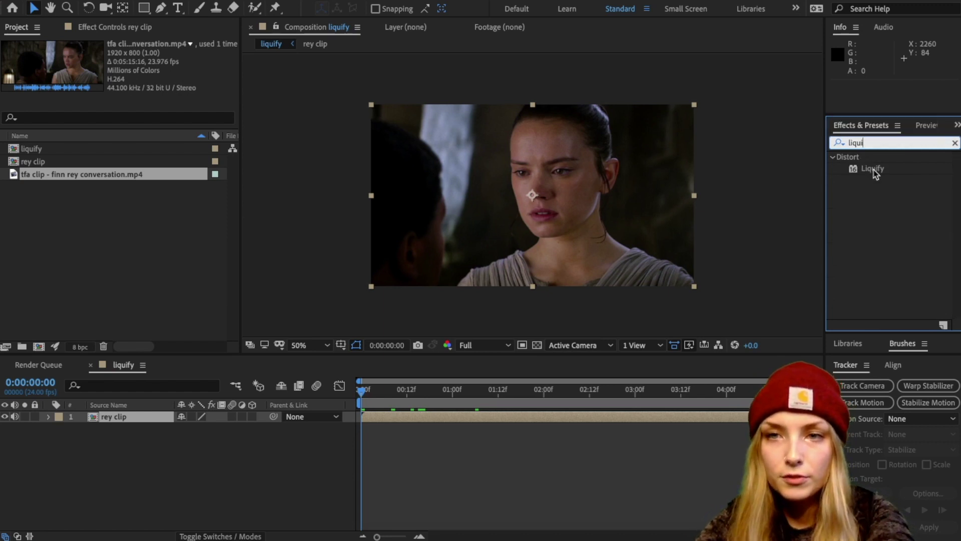
mouse_move(881, 171)
left_mouse_down()
mouse_move(871, 170)
mouse_move(605, 398)
mouse_move(564, 419)
left_mouse_up()
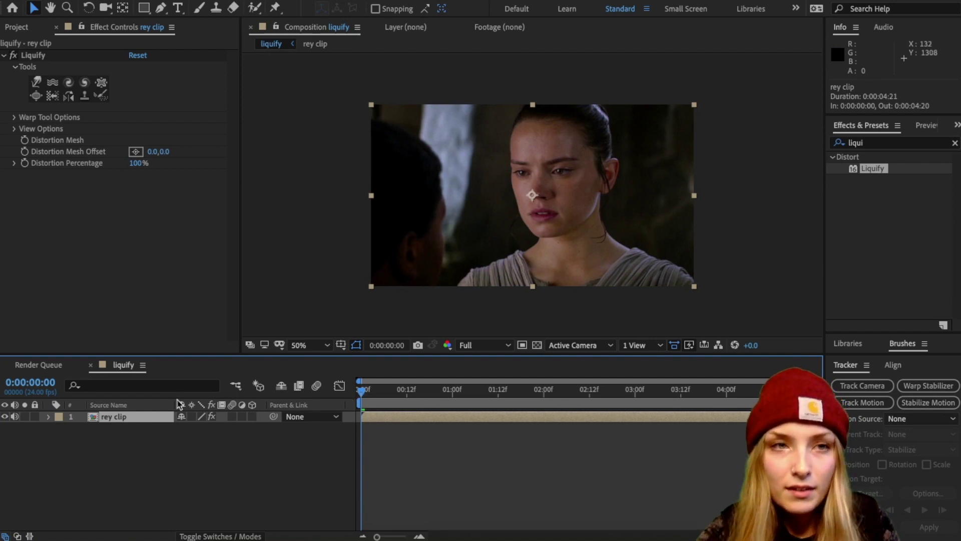
left_click(39, 58)
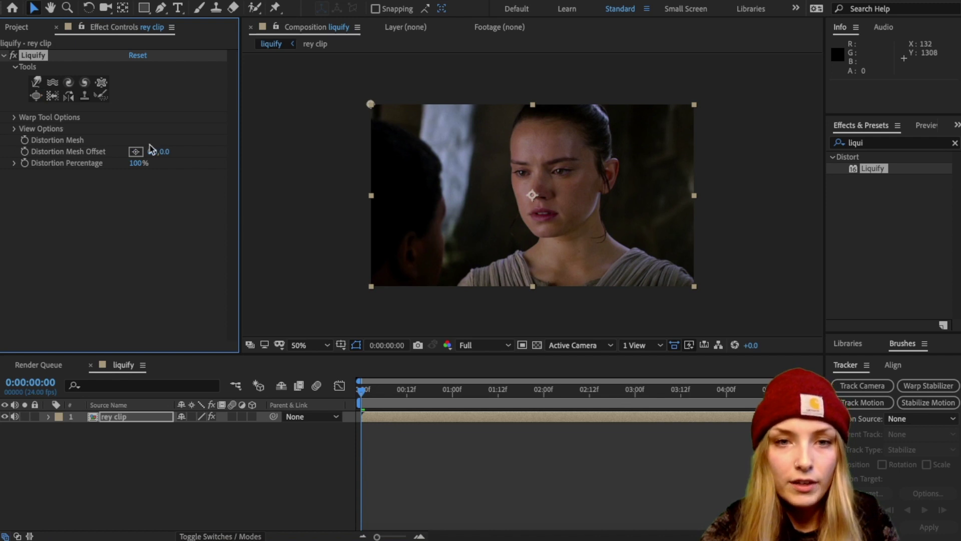
left_click(411, 418)
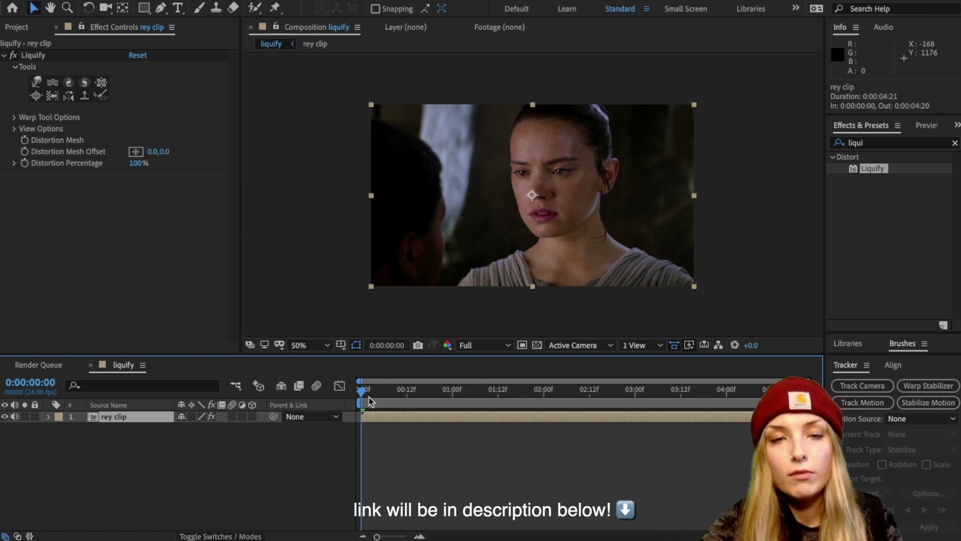
Preview the opening frames and undo the extra marker, keeping the one at 0:00:01:08.
left_click_drag(368, 401, 483, 405)
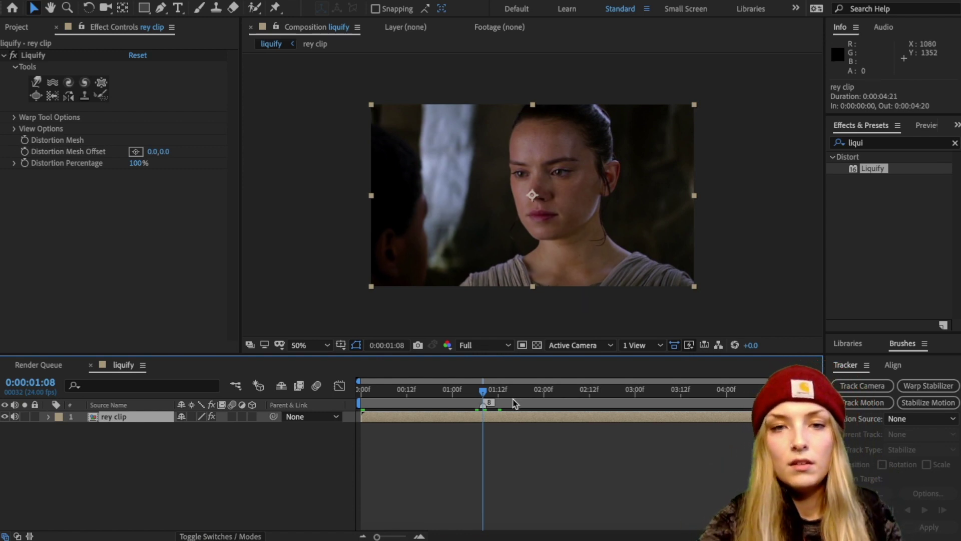
key("ctrl+z")
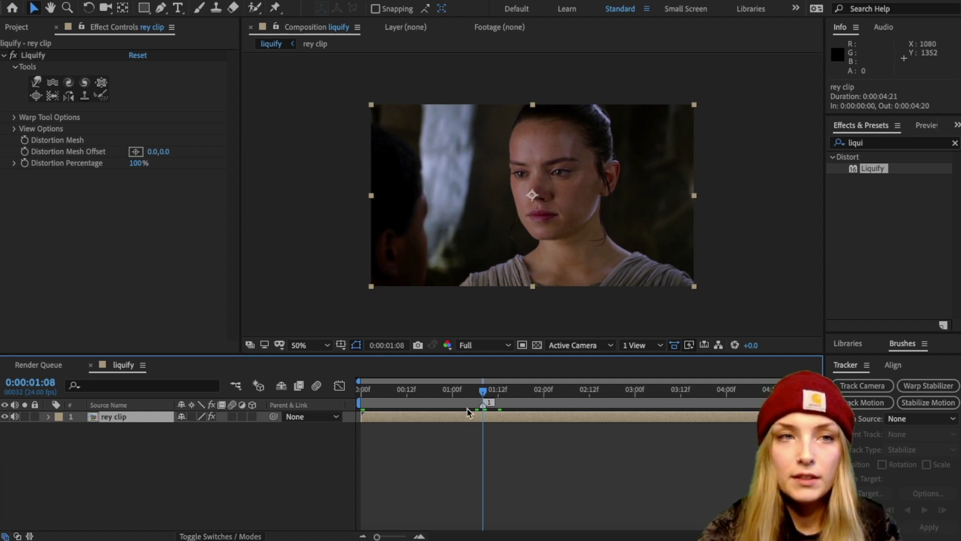
Select Liquify in Effect Controls and enlarge the Warp brush over the woman's face.
left_click(36, 83)
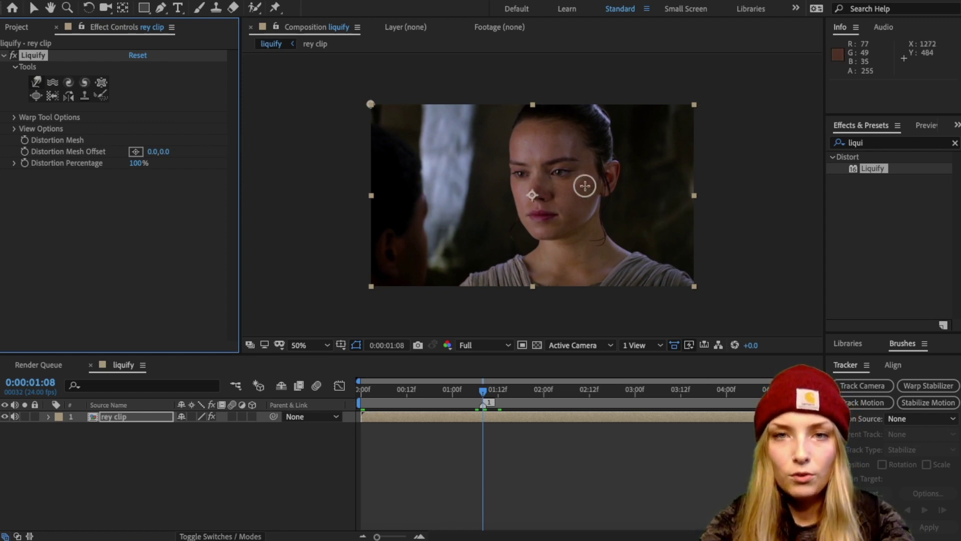
mouse_move(585, 186)
left_mouse_down()
mouse_move(565, 156)
mouse_move(578, 191)
left_mouse_up()
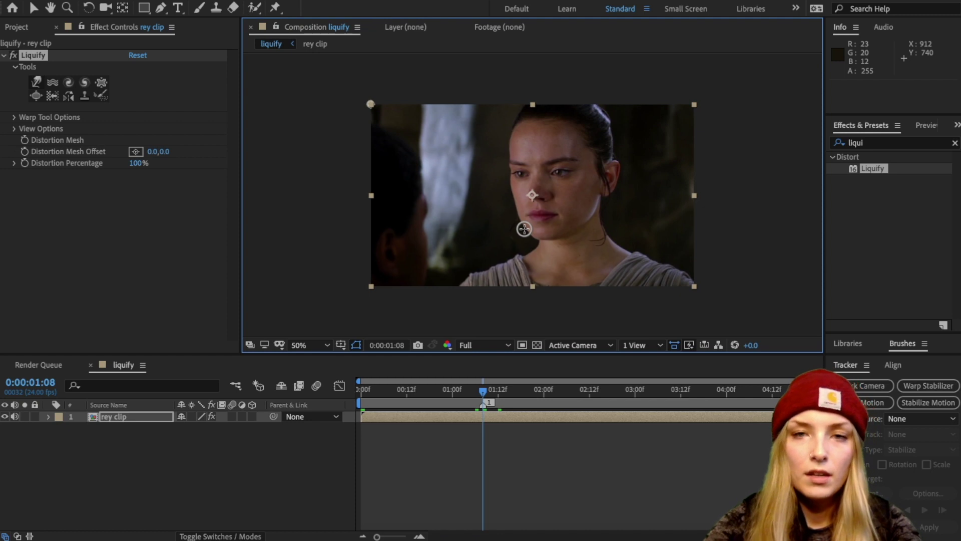
Zoom to 200%, pan down to the lips, and shrink the warp brush.
key("period")
key("period")
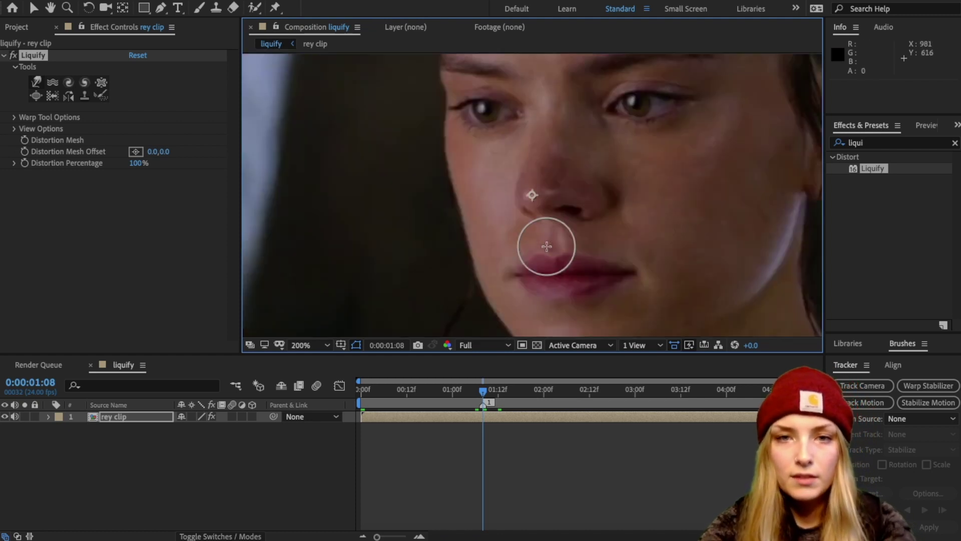
key("space")
left_click_drag(596, 228, 521, 148)
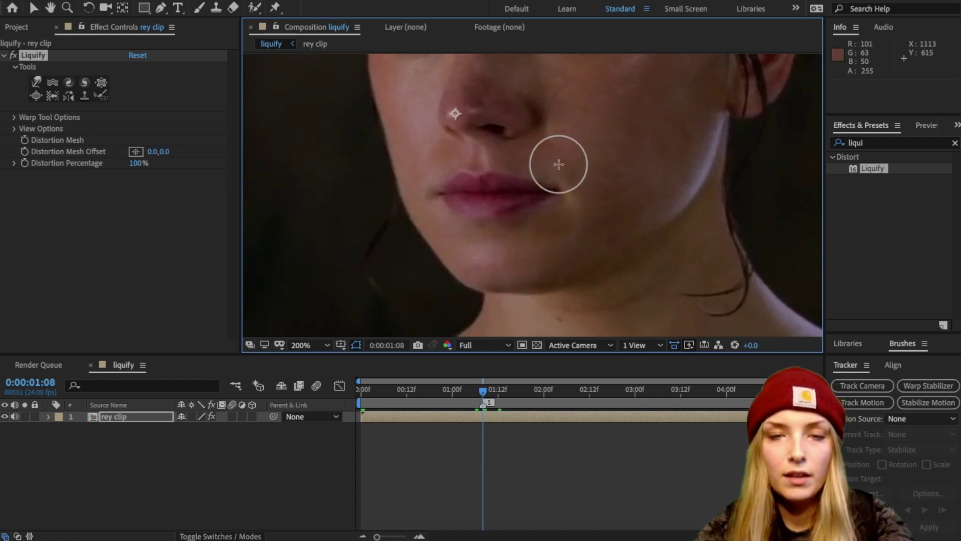
left_click_drag(560, 164, 544, 152)
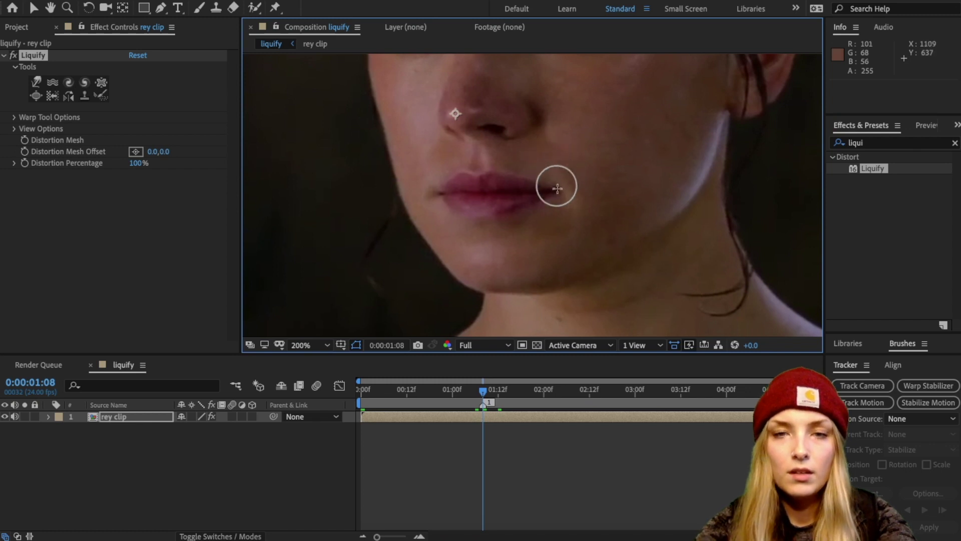
Warp both lip corners into a smirk, zoom back to 100%, and undo the last stroke.
left_click_drag(553, 191, 562, 187)
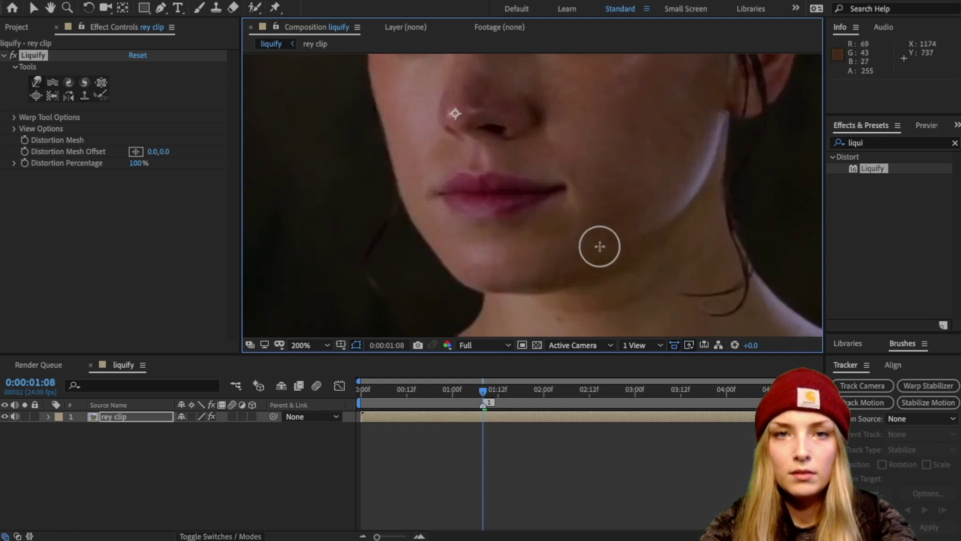
mouse_move(438, 192)
left_mouse_down()
mouse_move(453, 217)
mouse_move(427, 188)
left_mouse_up()
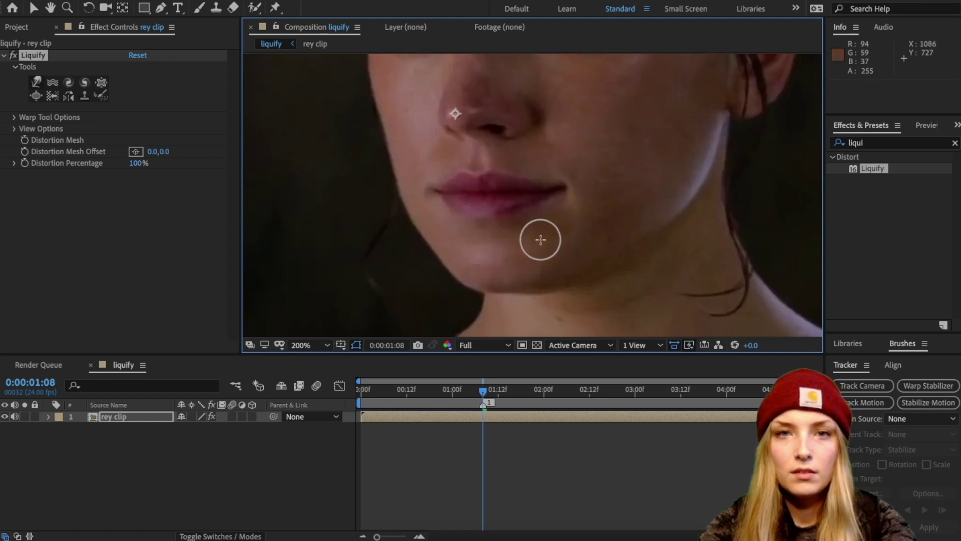
left_click_drag(569, 187, 567, 184)
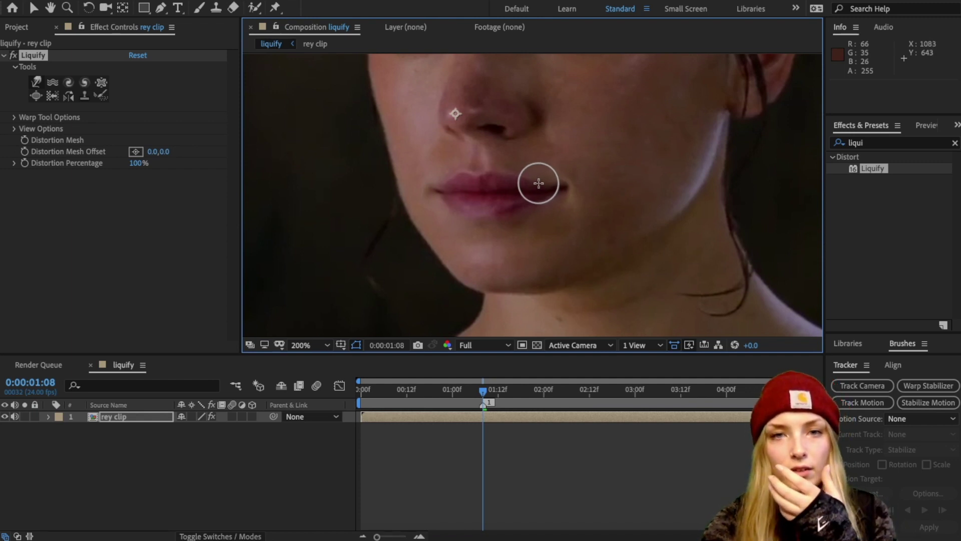
left_click_drag(528, 180, 538, 183)
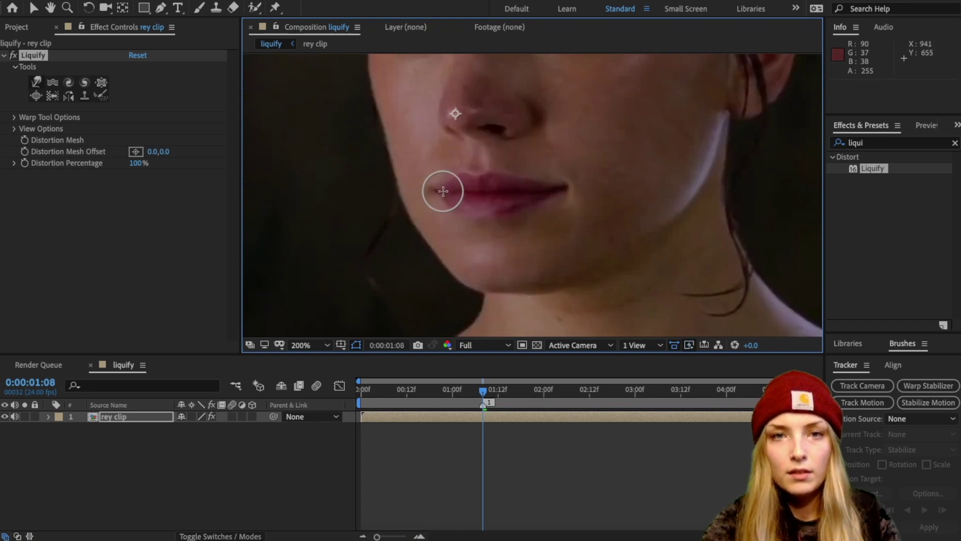
key("comma")
key("ctrl+z")
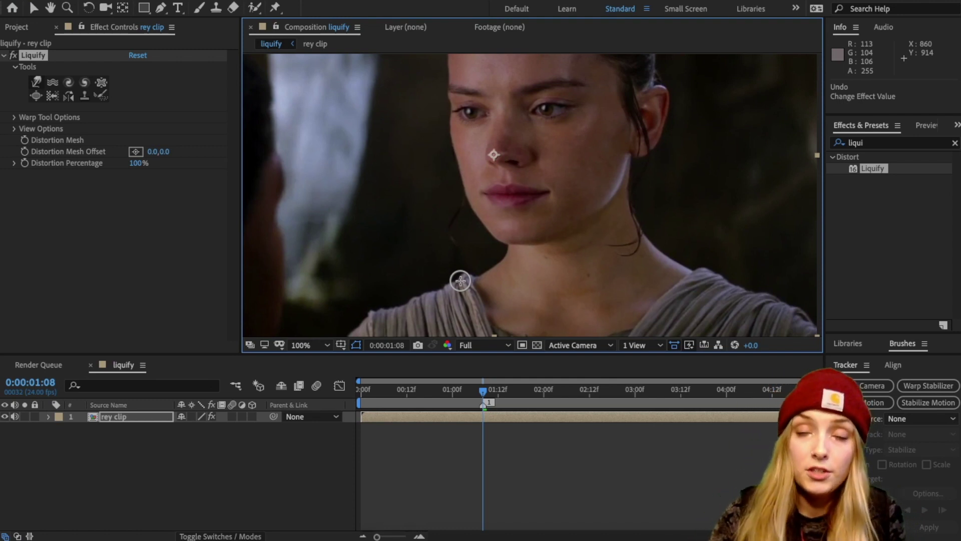
Reveal rey clip's Liquify properties and set a 100% Distortion Percentage keyframe at 01:08.
left_click(479, 422)
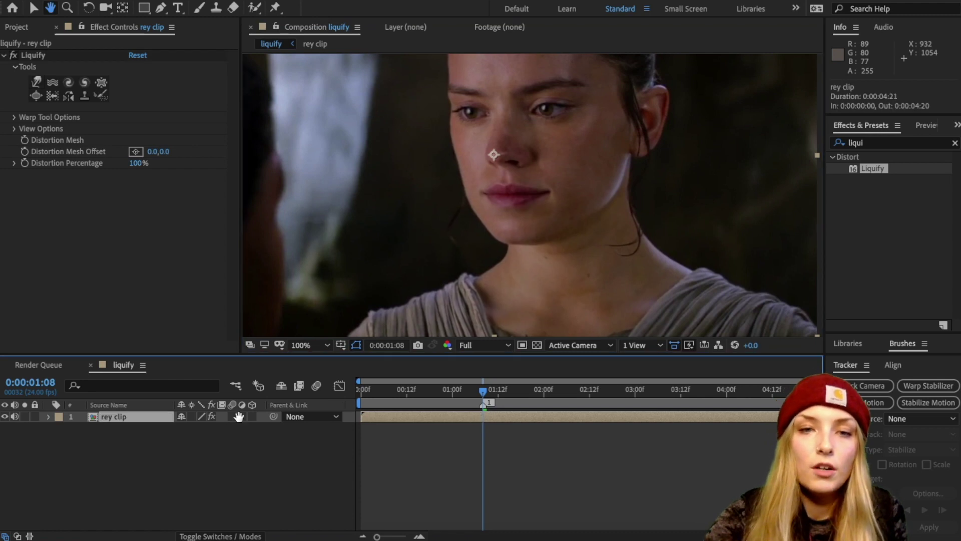
left_click(50, 417)
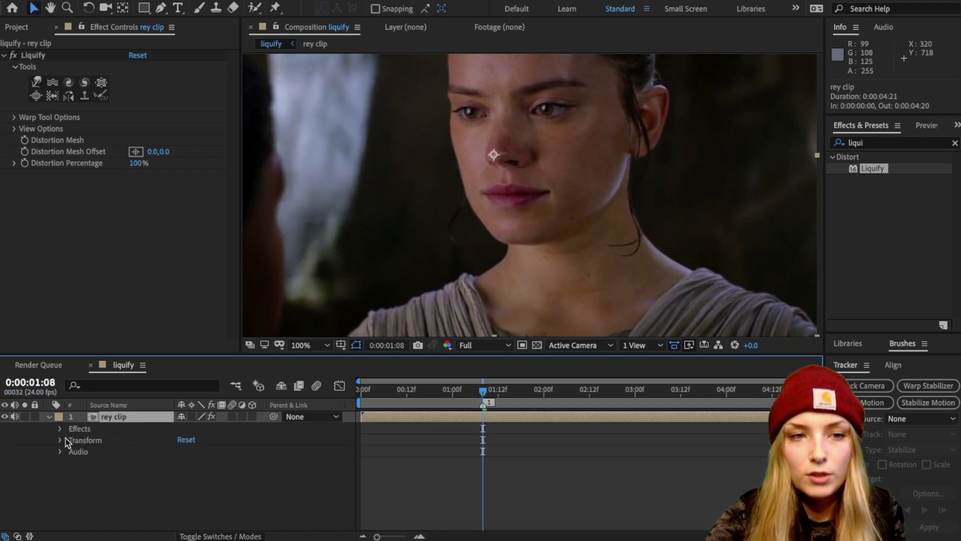
left_click(60, 429)
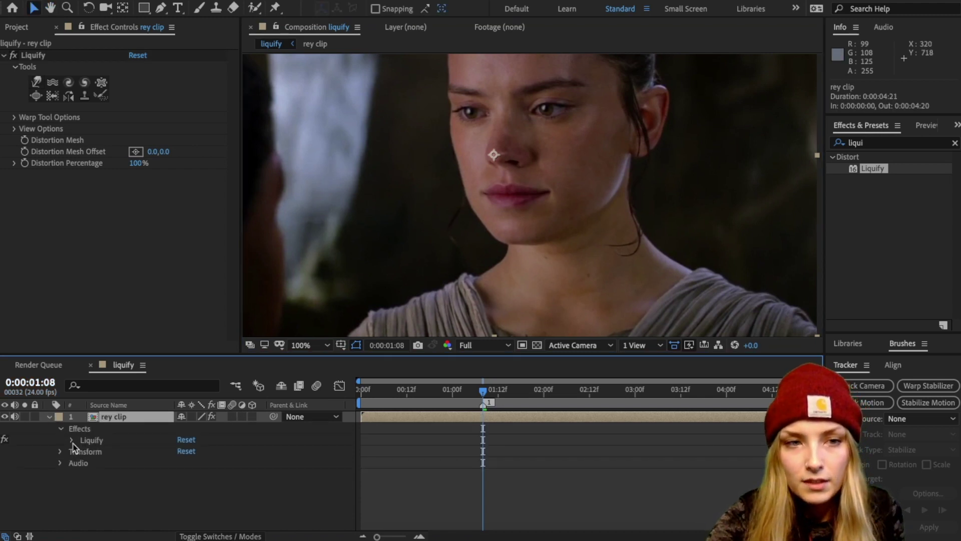
left_click(71, 440)
scroll(100, 477, "down", 1)
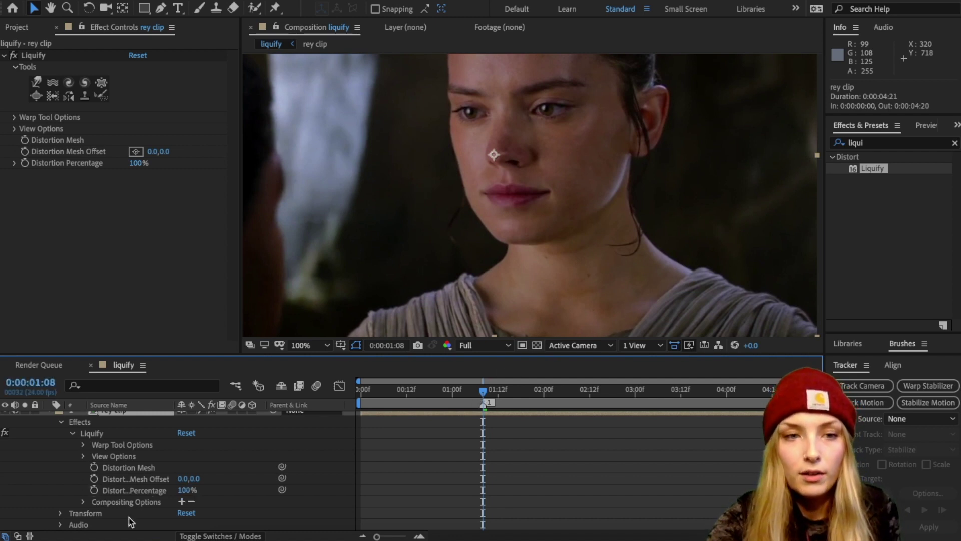
left_click(94, 490)
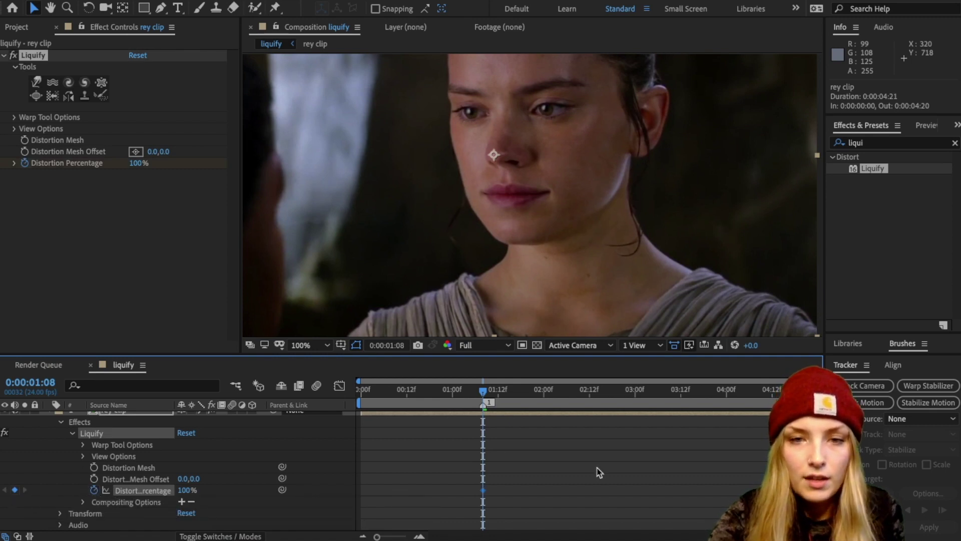
Add a 10% Distortion Percentage keyframe and move it to 01:02.
left_click(471, 490)
left_click(452, 390)
left_click(483, 490)
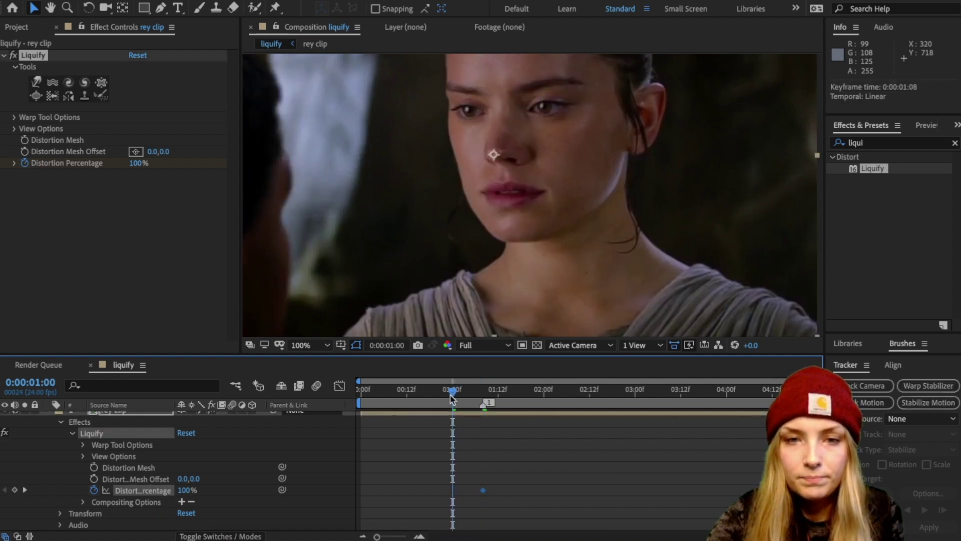
left_click_drag(454, 393, 433, 421)
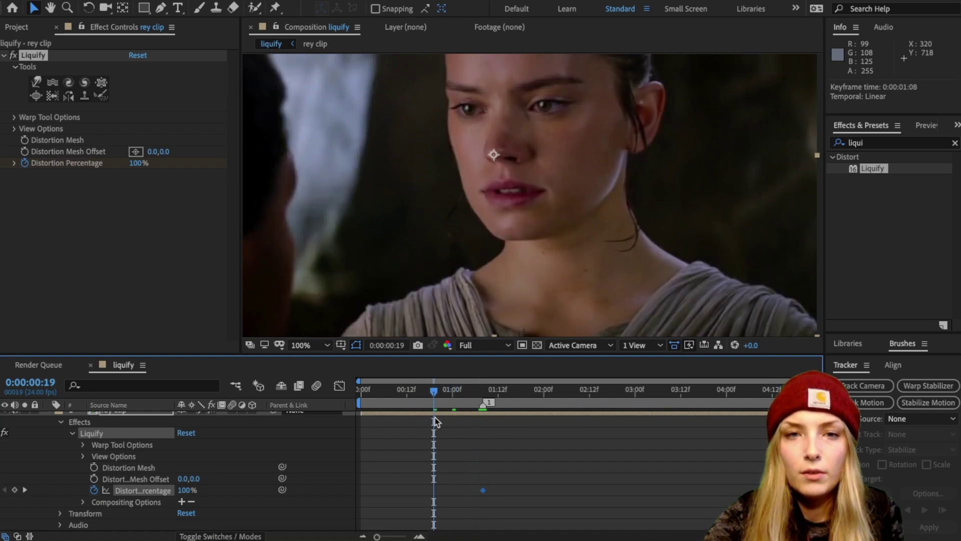
left_click_drag(434, 394, 437, 394)
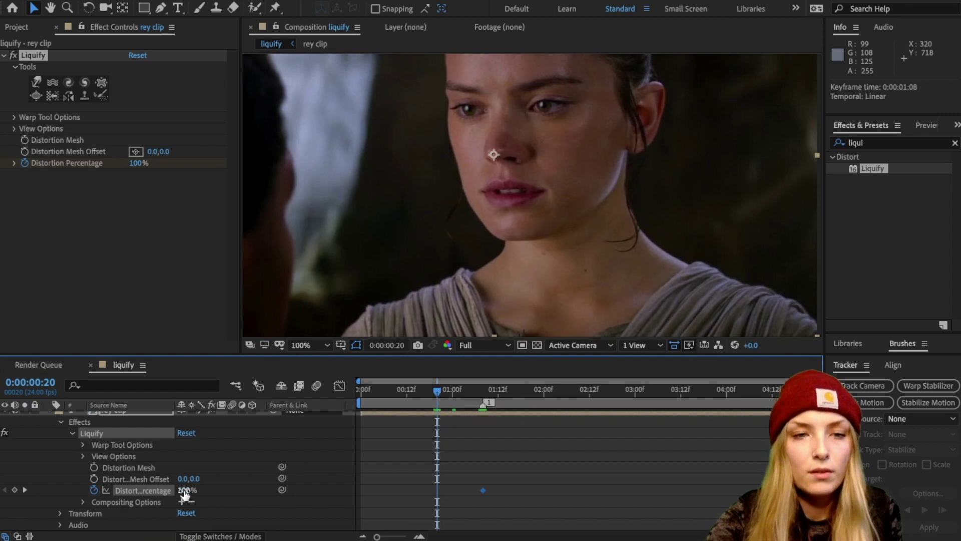
left_click_drag(184, 495, 145, 494)
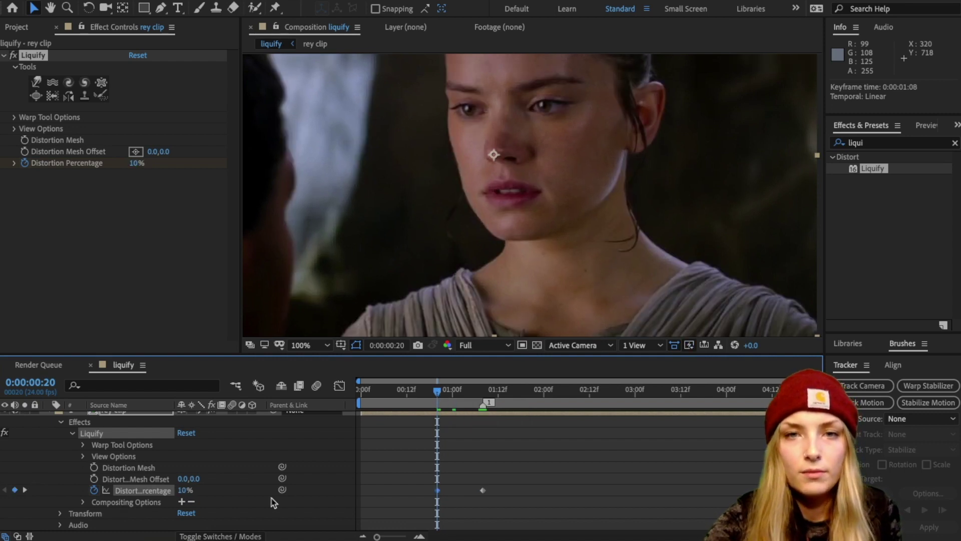
left_click_drag(439, 394, 455, 422)
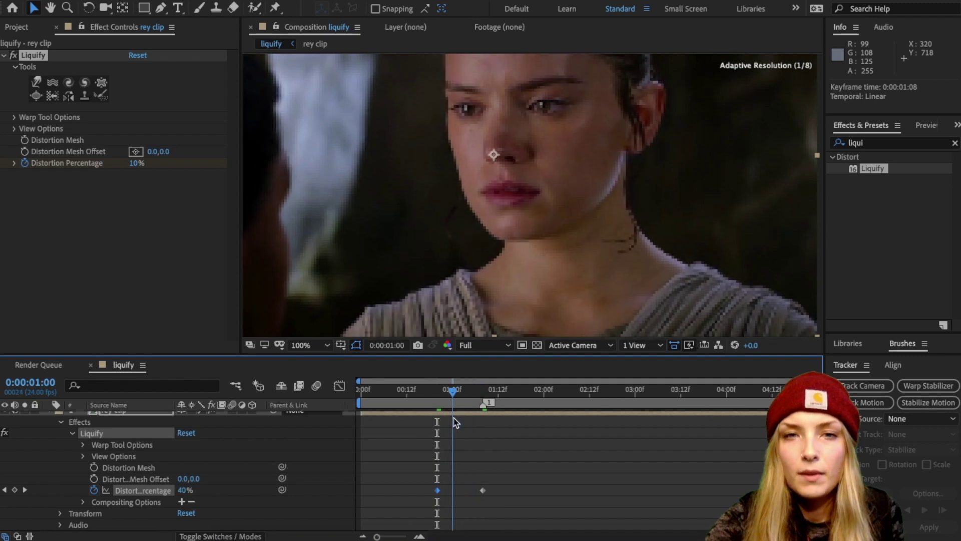
left_click_drag(439, 491, 460, 492)
Set Distortion Percentage to 0% at 02:12.
left_click_drag(463, 393, 589, 393)
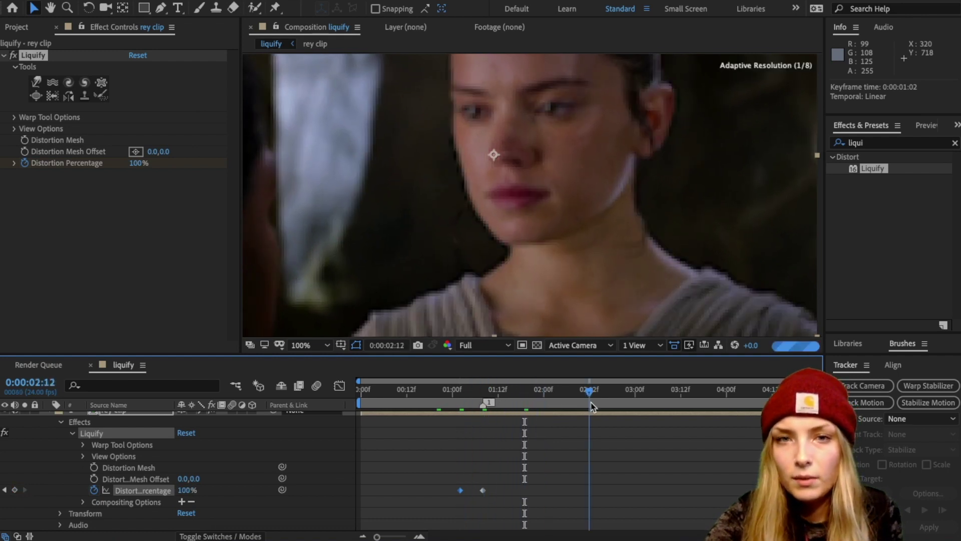
left_click(187, 490)
type("0")
key("Return")
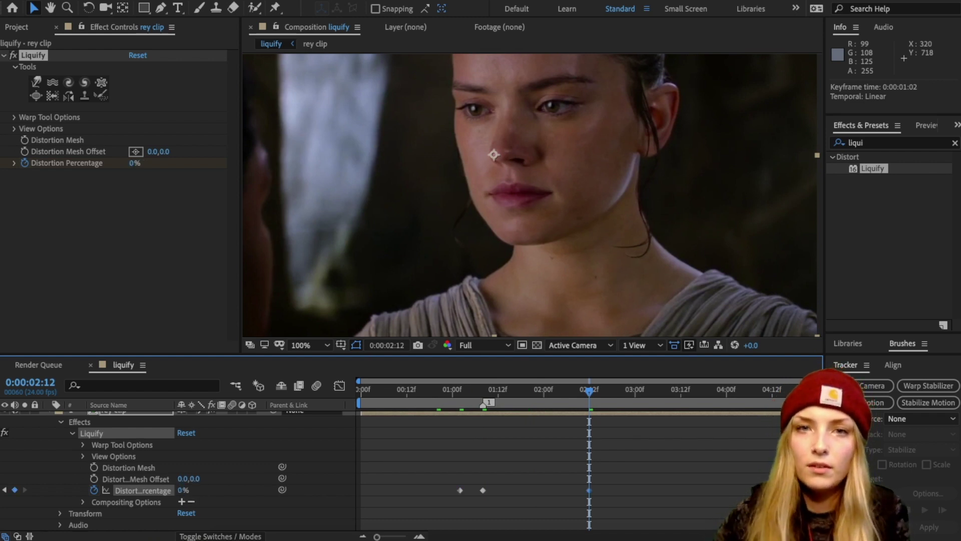
Collapse the layer properties, return to the start, and apply a second Liquify to warp the face.
key("j")
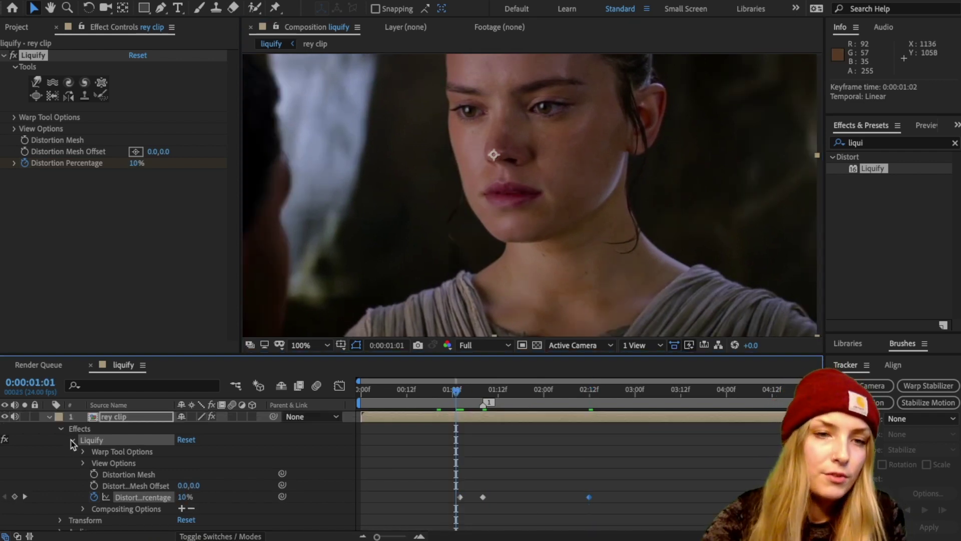
left_click(73, 434)
left_click(61, 428)
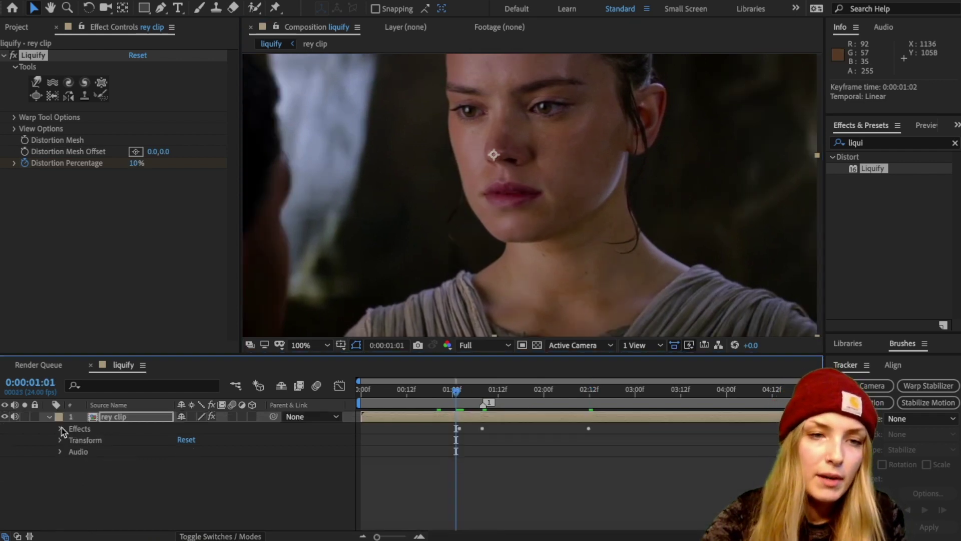
left_click(49, 417)
key("Home")
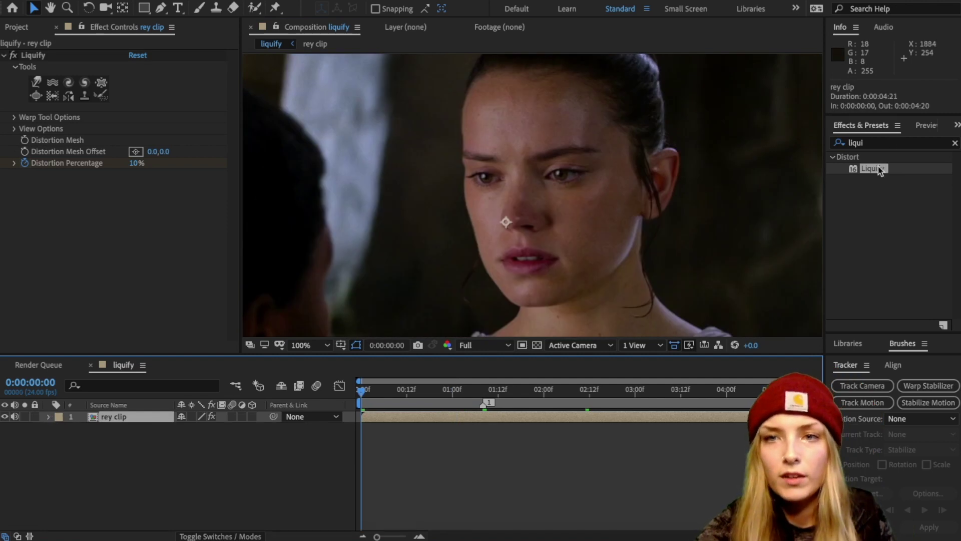
mouse_move(880, 171)
left_mouse_down()
mouse_move(574, 300)
mouse_move(532, 431)
mouse_move(521, 421)
left_mouse_up()
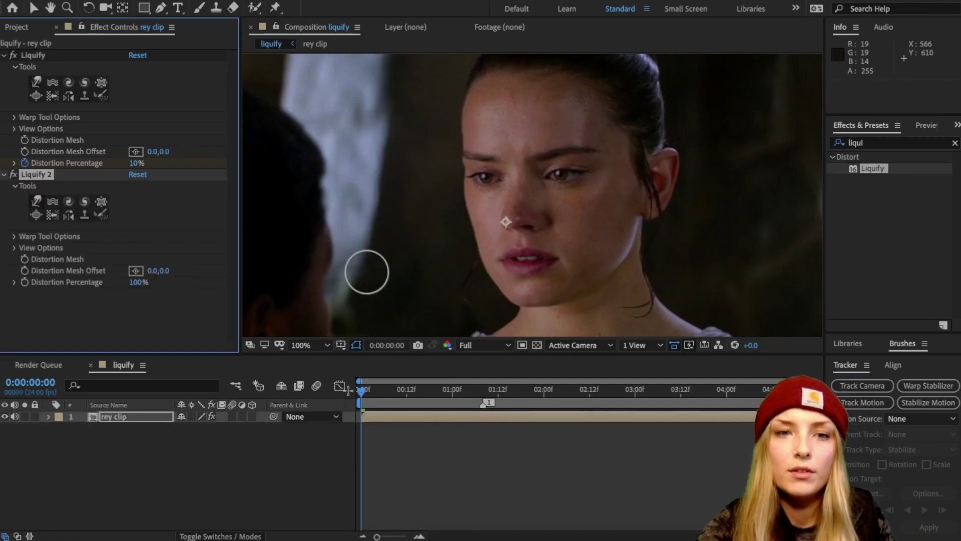
mouse_move(616, 146)
left_mouse_down()
mouse_move(503, 160)
mouse_move(603, 110)
mouse_move(560, 150)
left_mouse_up()
Keyframe Liquify 2's Distortion Percentage at 100% at 0:00 and 0% at 01:12.
left_click(48, 416)
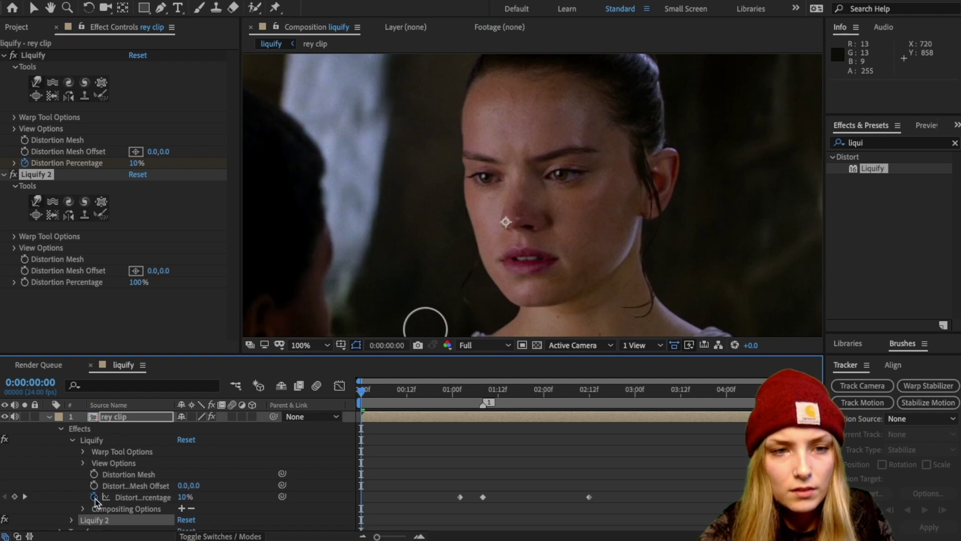
scroll(98, 518, "down", 1)
left_click(71, 502)
scroll(72, 503, "down", 2)
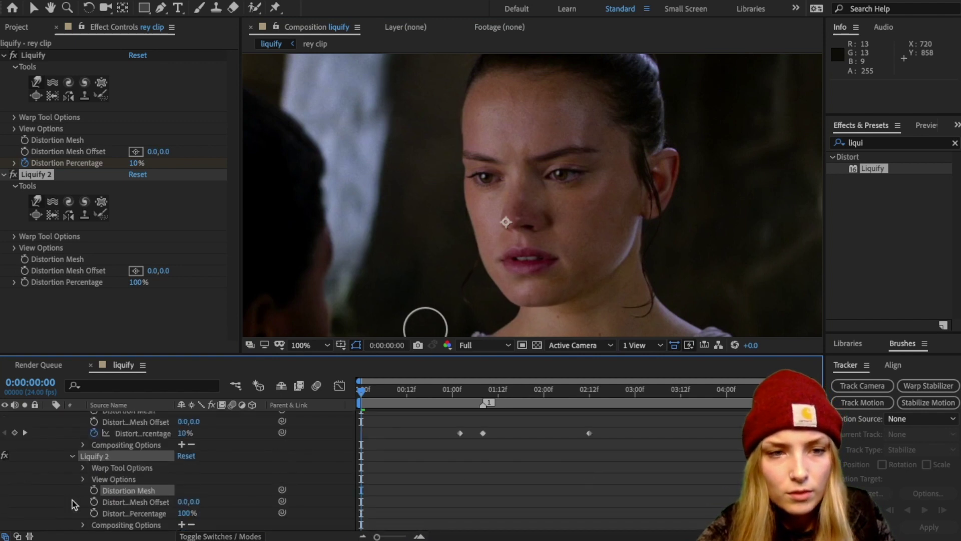
left_click(93, 513)
left_click_drag(363, 394, 510, 409)
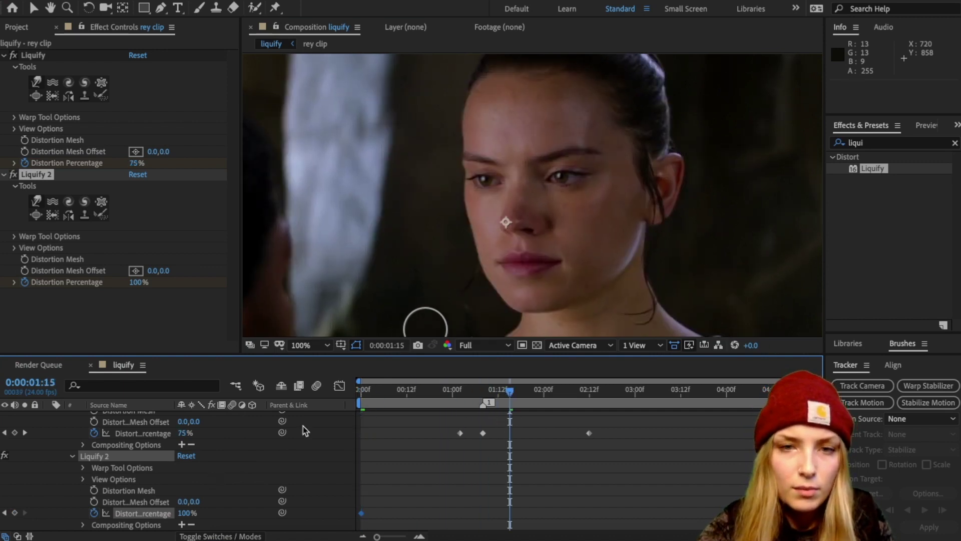
left_click_drag(486, 396, 498, 393)
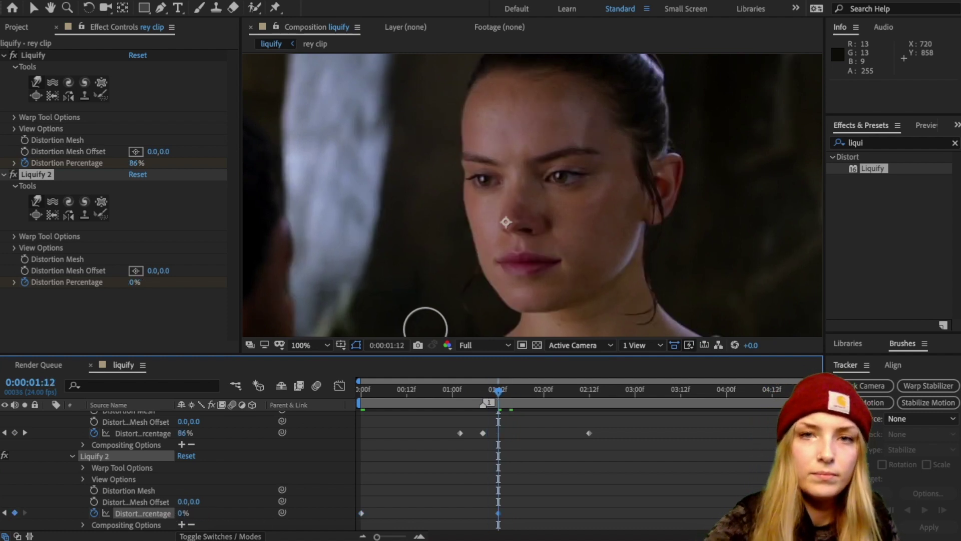
Return to the clip's start and collapse the rey clip layer's effects and properties.
key("Home")
scroll(62, 430, "up", 3)
left_click(61, 428)
left_click(48, 416)
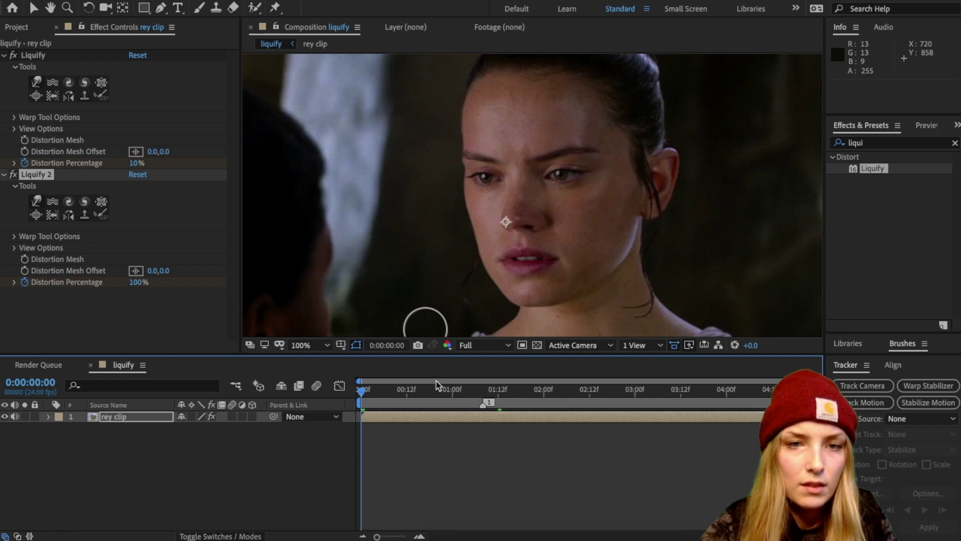
Play the liquified clip through in the Preview panel with the whole frame fitted in view.
left_click(926, 124)
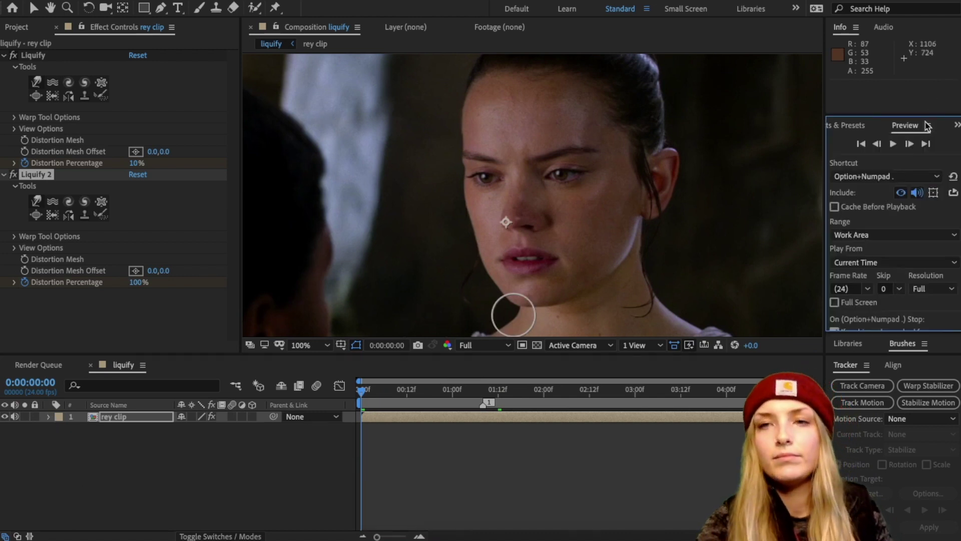
left_click(893, 144)
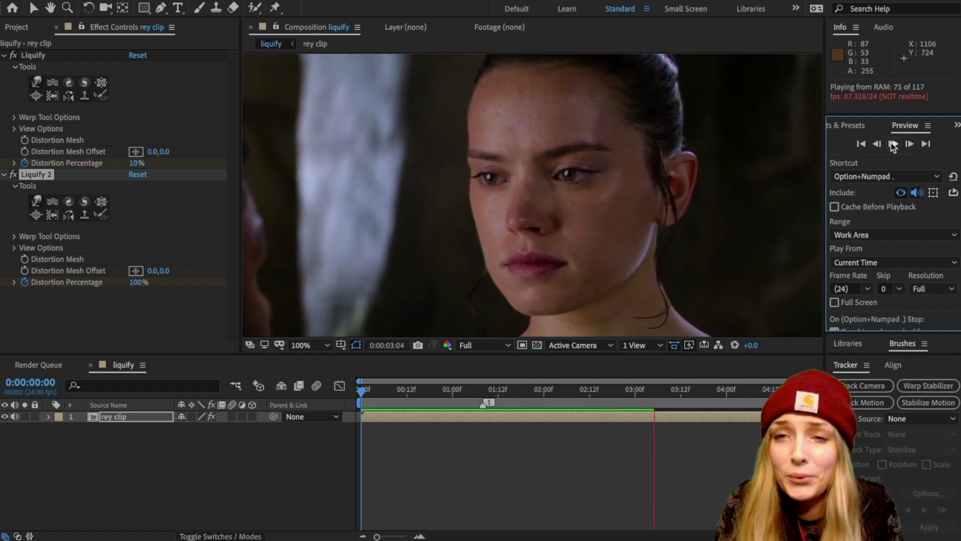
key("comma")
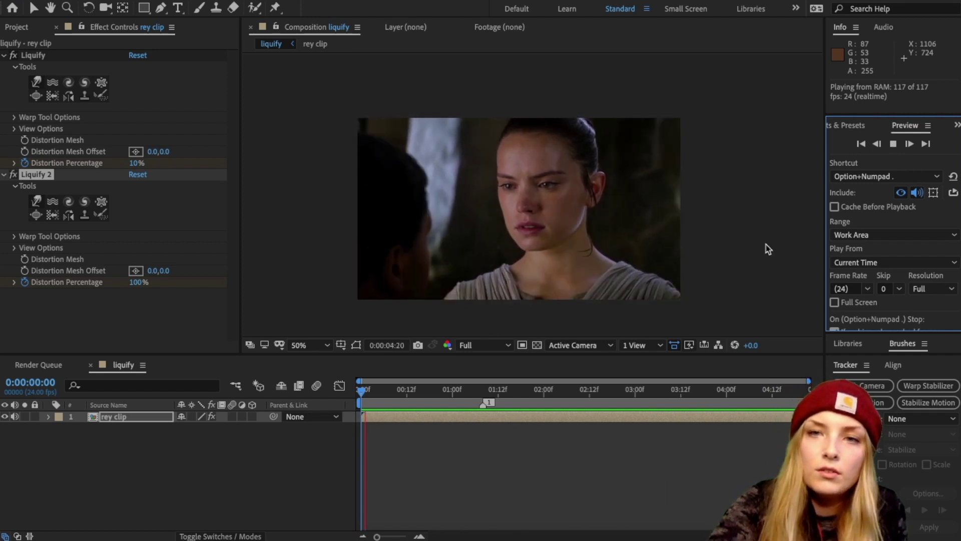
left_click(894, 144)
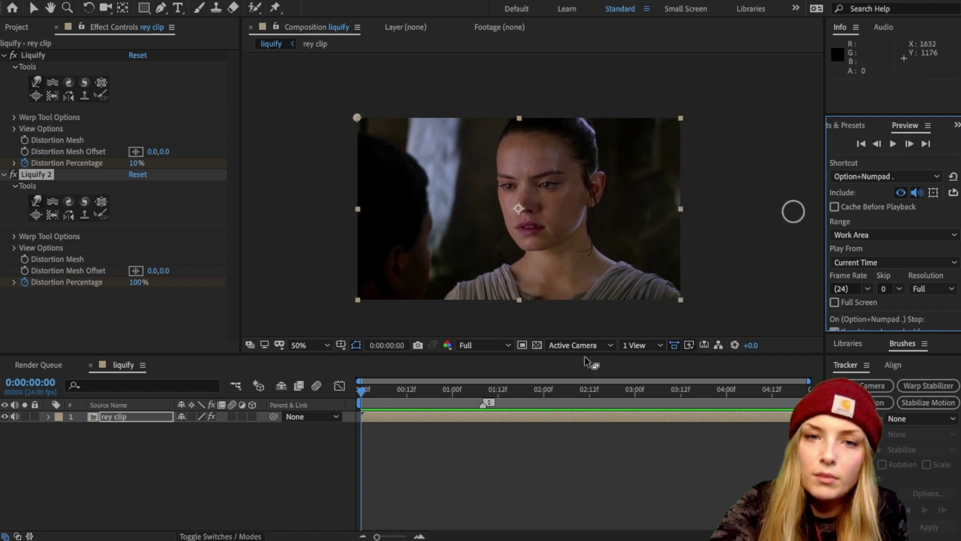
Keyframe the first Liquify's Distortion Percentage at 100 at 0:00:02:00.
left_click(402, 418)
left_click(48, 418)
left_click(60, 429)
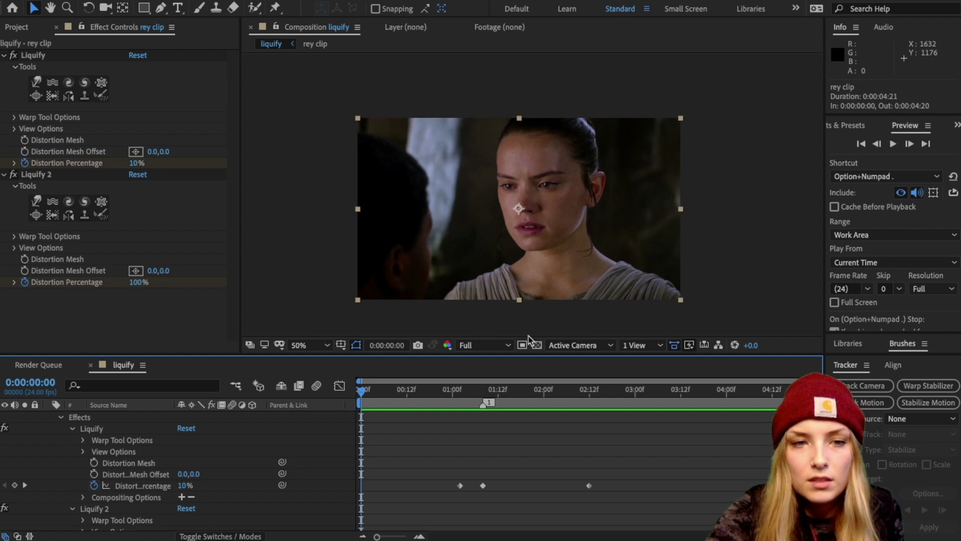
left_click(544, 390)
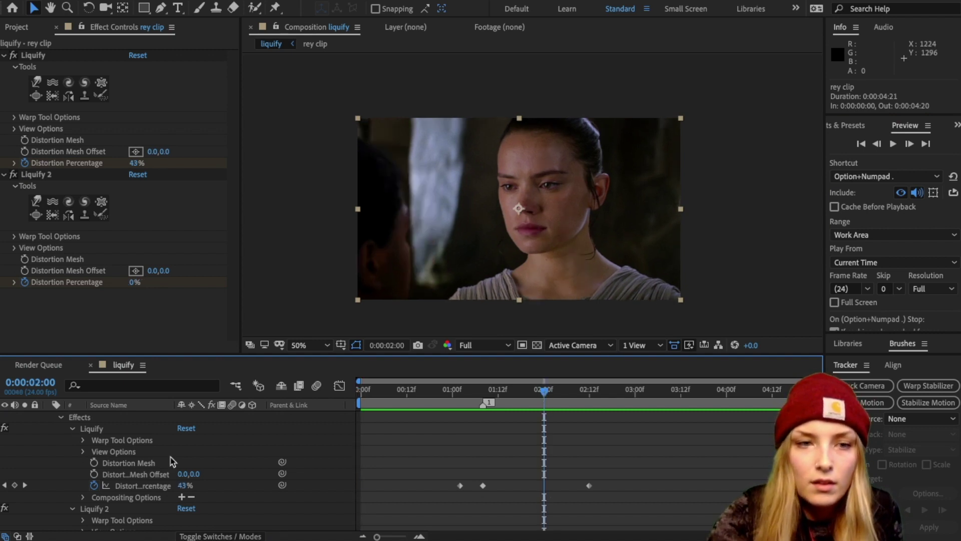
type("100")
key("Return")
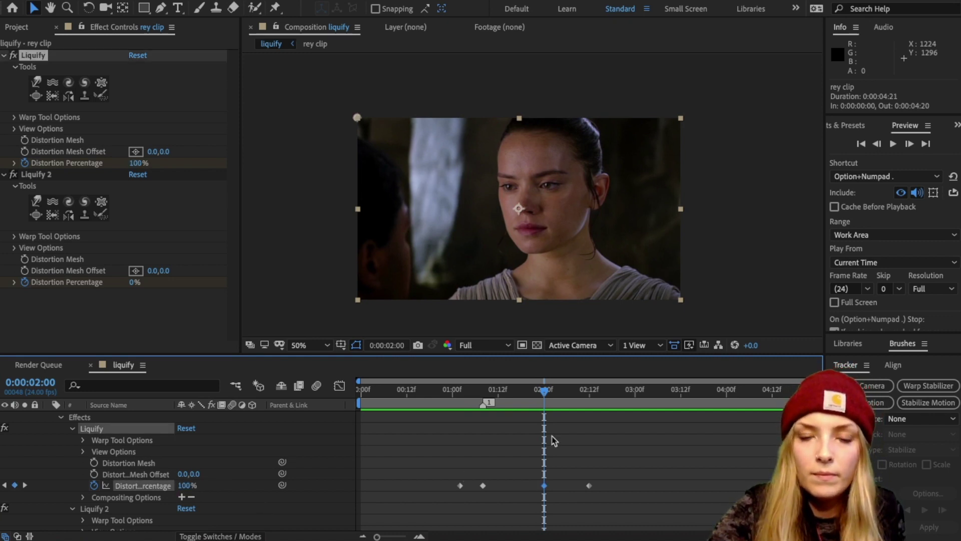
Drag the last distortion keyframe later, to 0:00:03:05, then play the warp animation from the start.
left_click_drag(593, 488, 656, 491)
left_click_drag(550, 392, 601, 392)
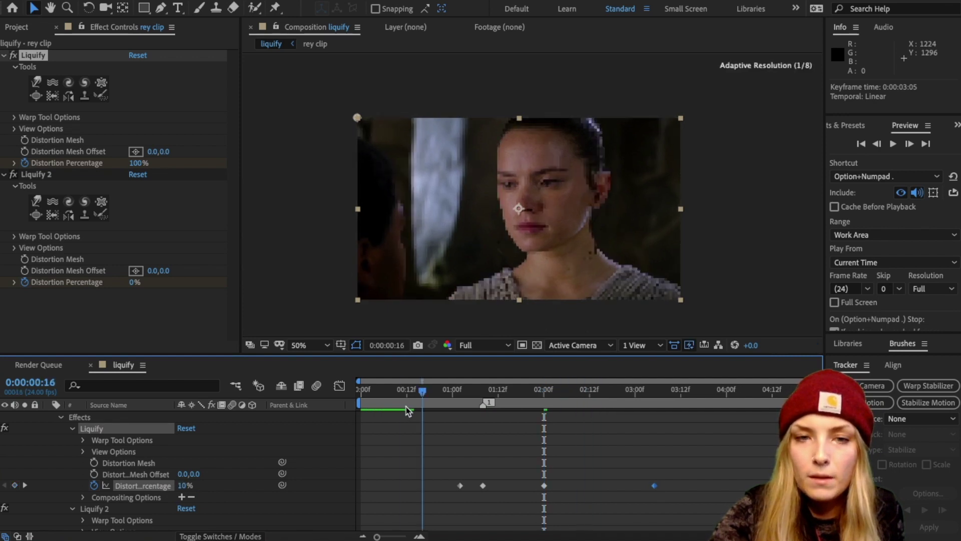
left_click_drag(406, 411, 361, 408)
left_click(894, 145)
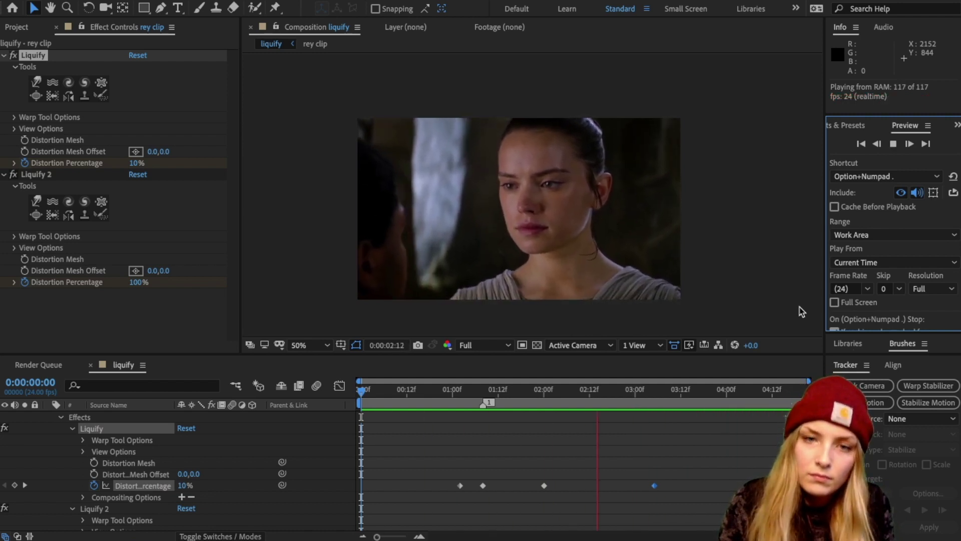
Shift the first 10% Distortion Percentage keyframe earlier to 0:00:00:18 and replay the timing.
left_click(895, 147)
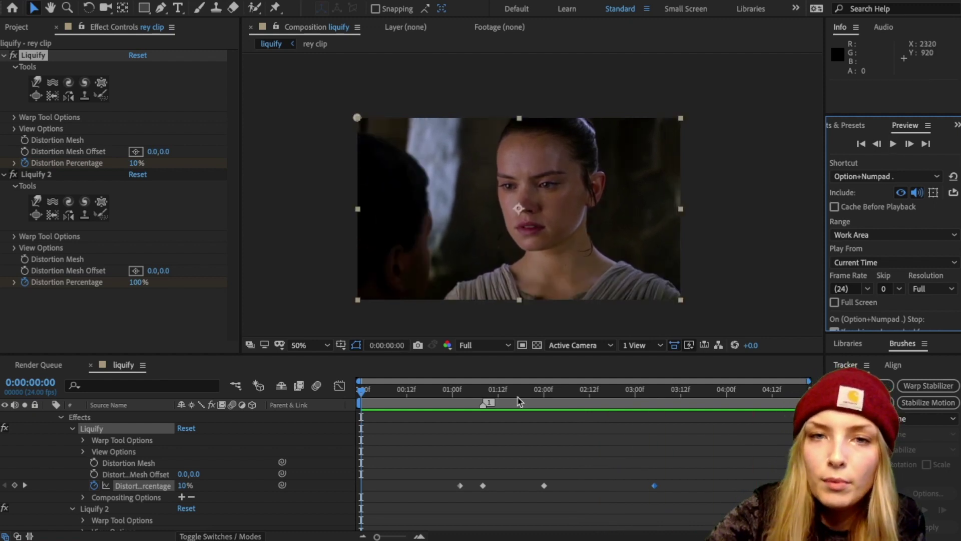
left_click(459, 392)
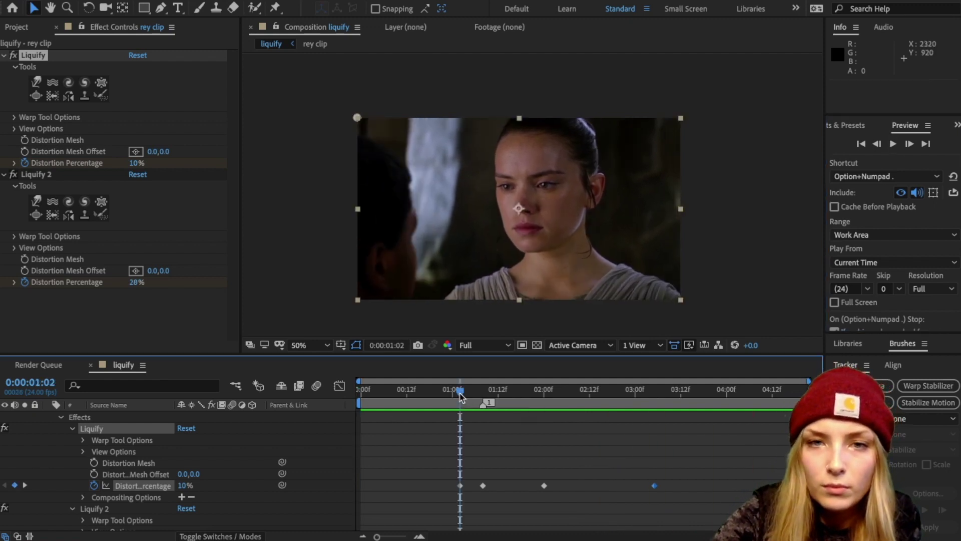
left_click_drag(460, 485, 430, 490)
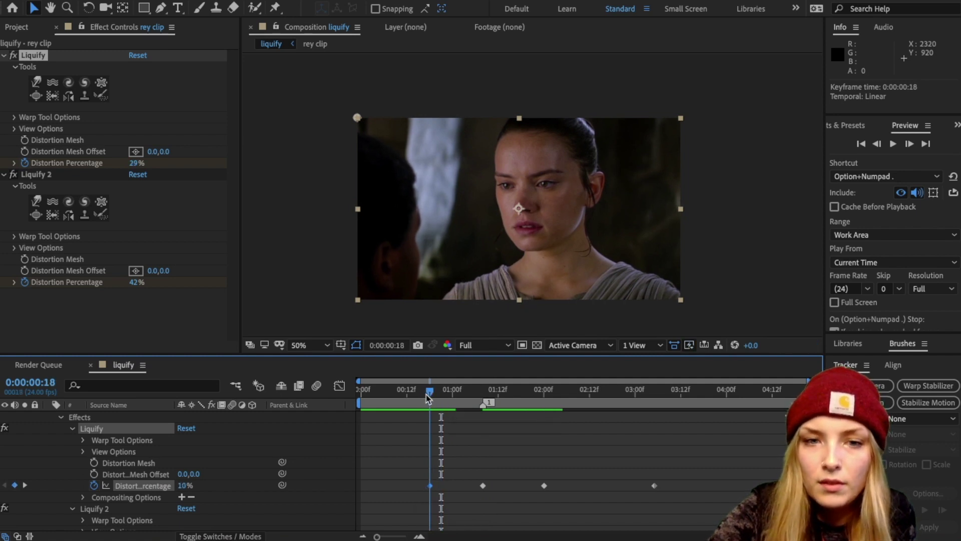
left_click(892, 144)
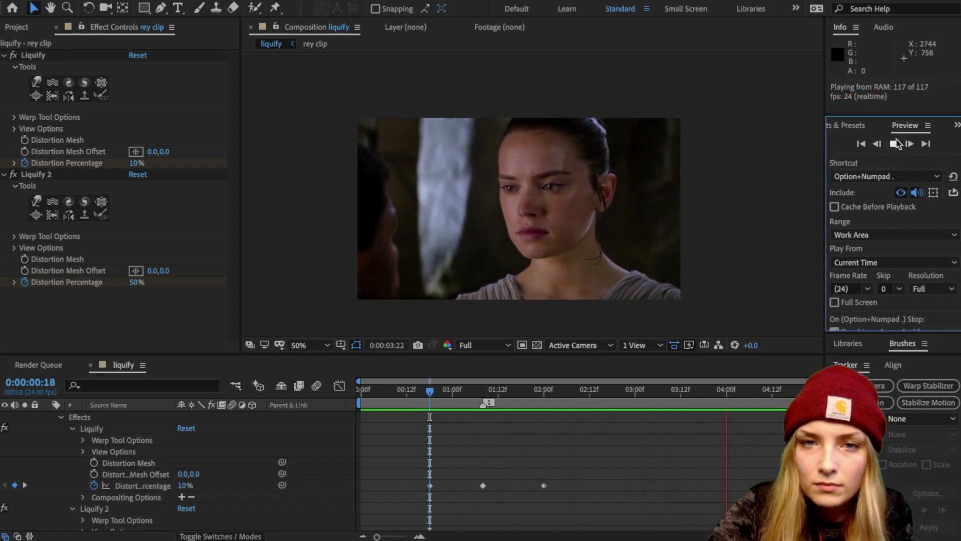
left_click(896, 144)
scroll(190, 521, "up", 1)
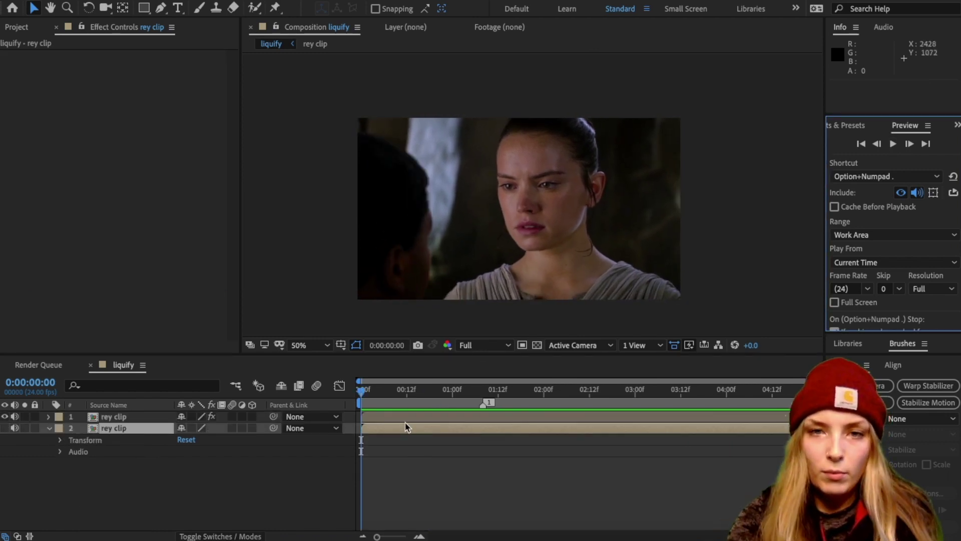
Undo the last value change on the top layer's Liquify 2 effect.
left_click(407, 421)
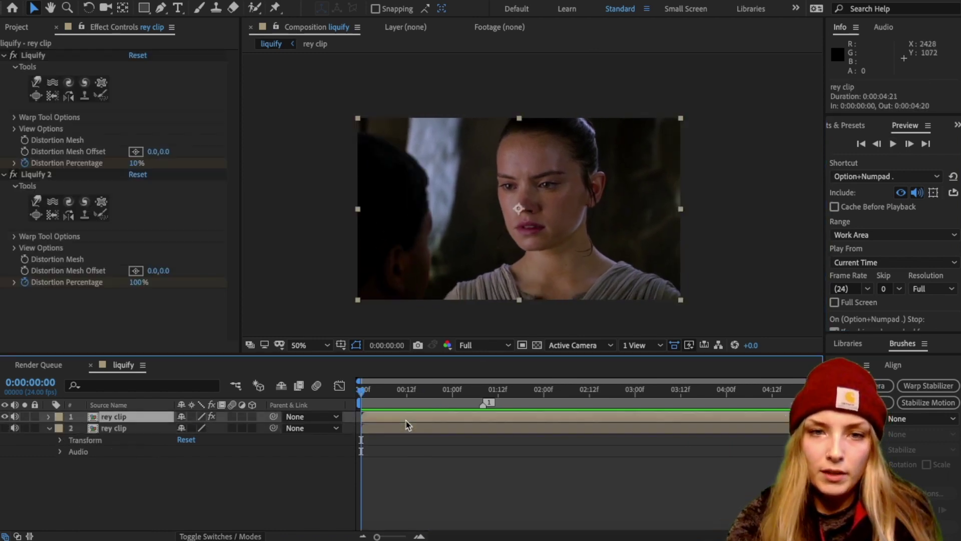
left_click(48, 418)
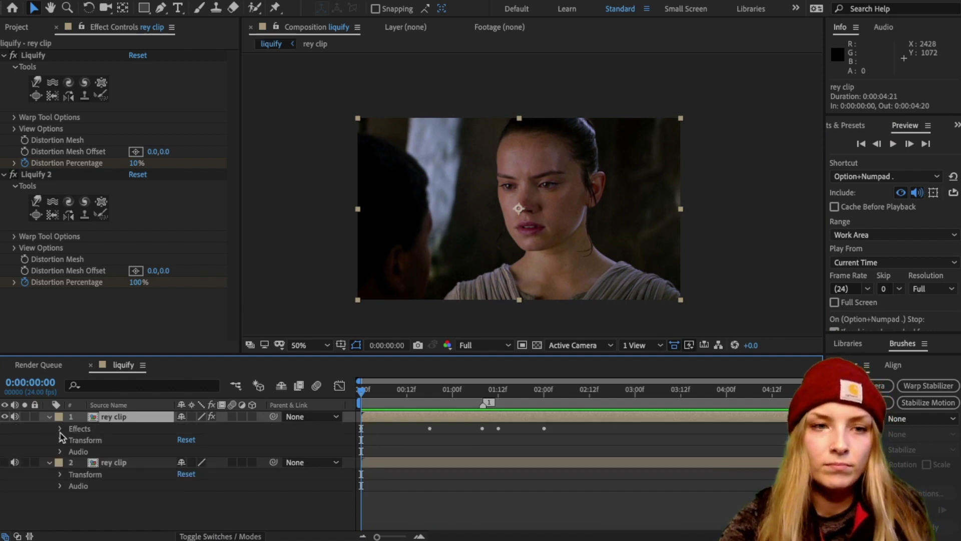
left_click(59, 428)
left_click(92, 439)
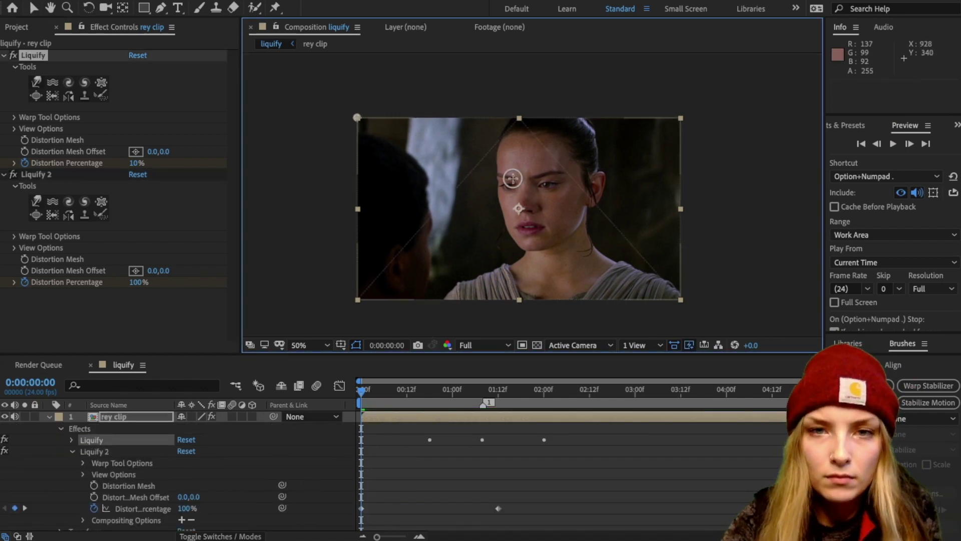
scroll(512, 182, "up", 2)
left_click(36, 174)
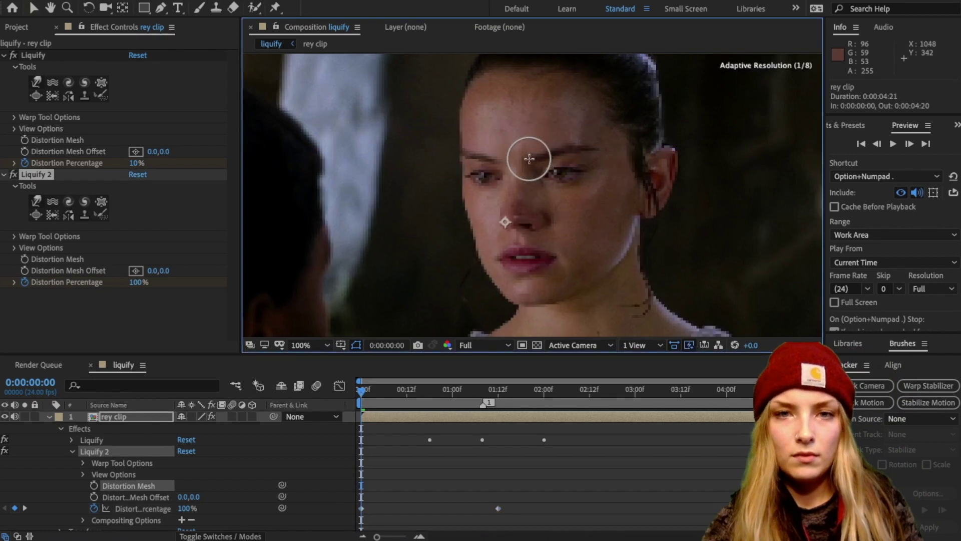
key("ctrl+z")
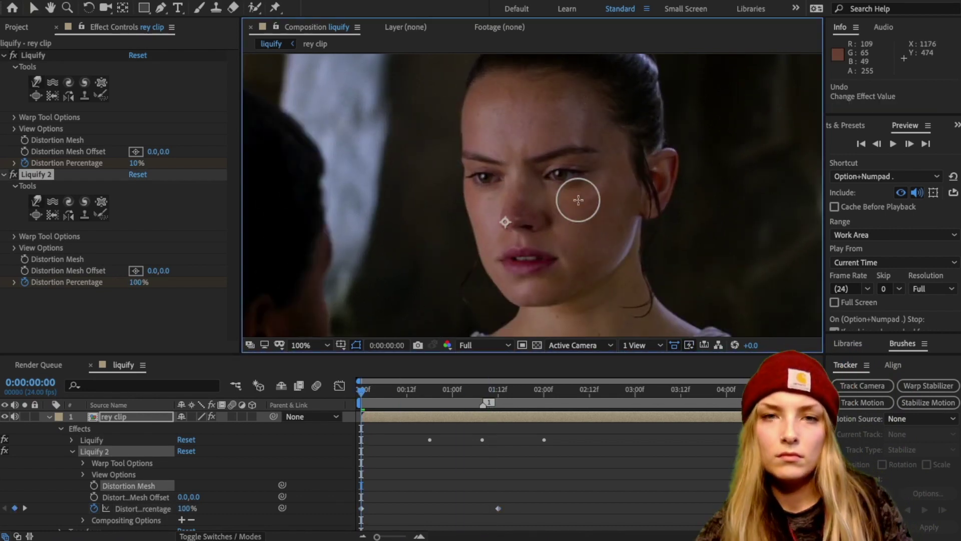
Select both rey clip layers and play the composition to review both warps.
key("ctrl+d")
key("v")
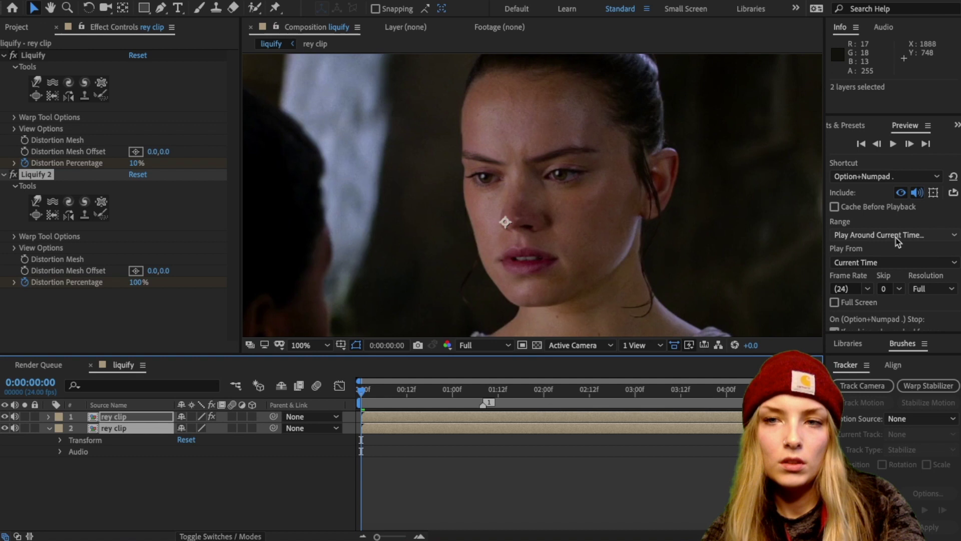
left_click(893, 143)
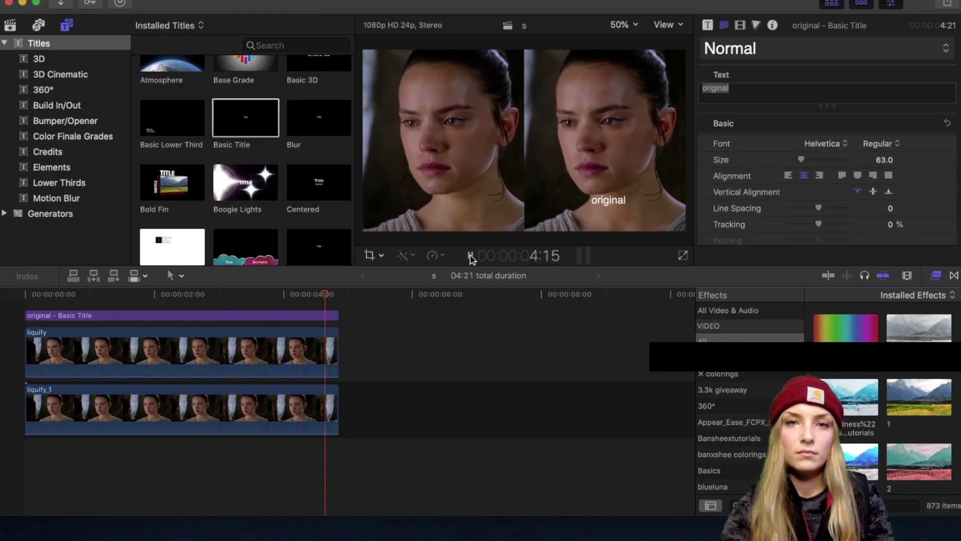
Select the upper liquified clip, then play and scrub through the side-by-side comparison.
left_click(119, 305)
left_click(142, 345)
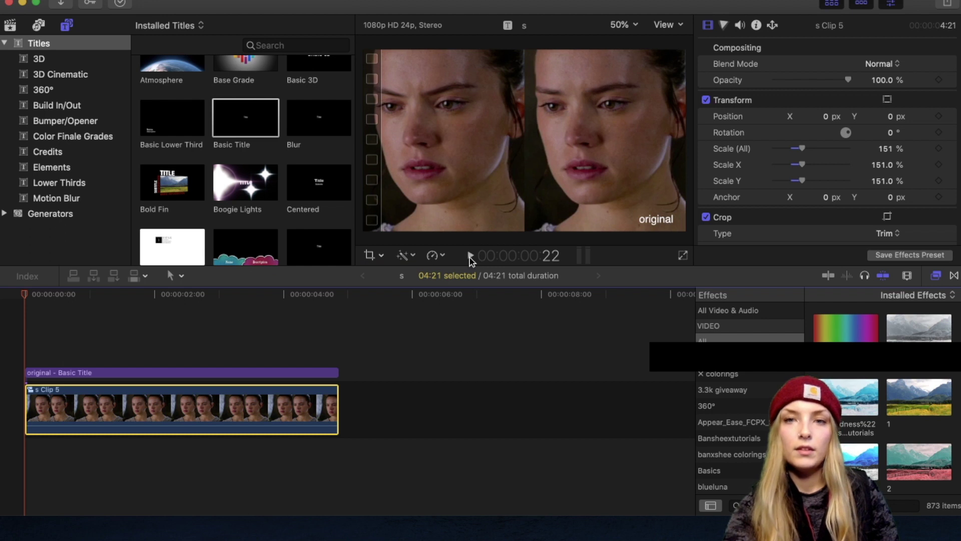
left_click(470, 257)
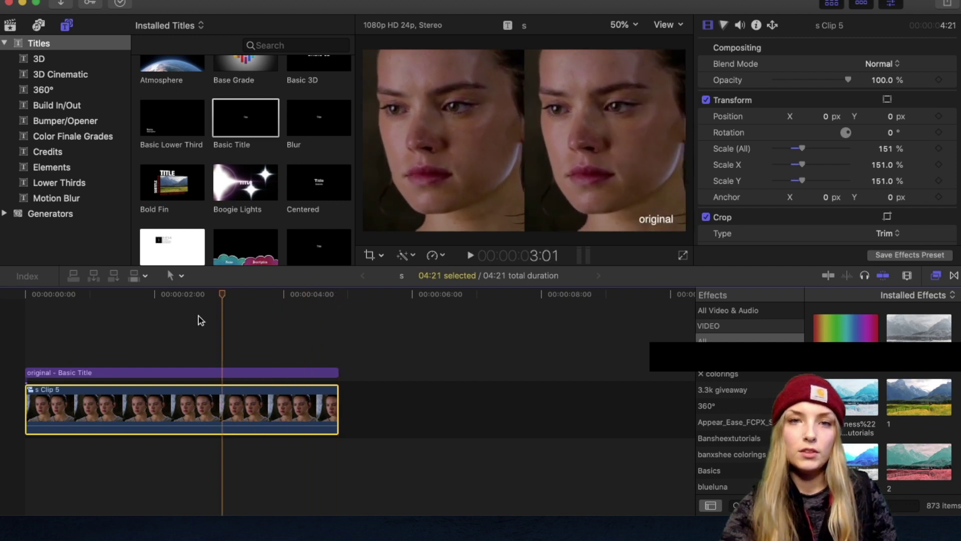
left_click(9, 342)
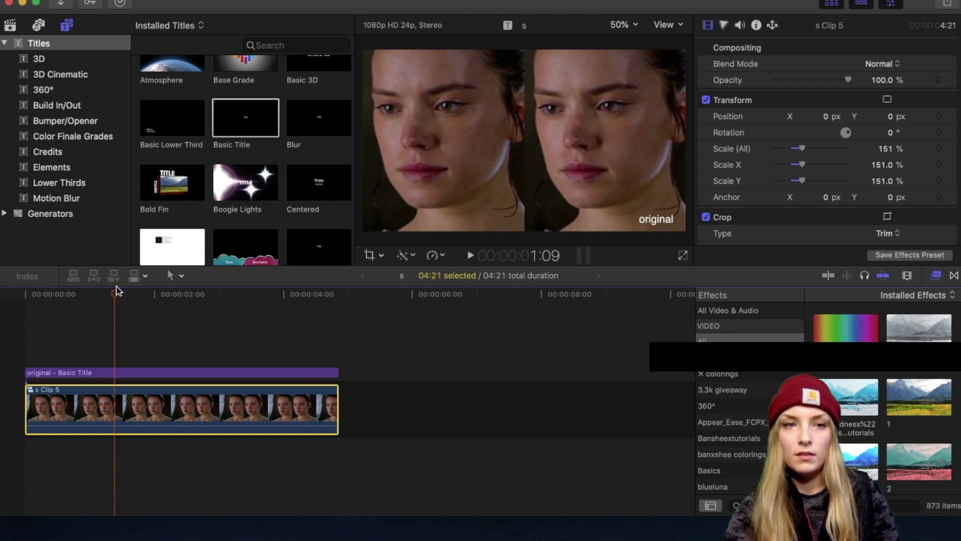
left_click_drag(119, 293, 172, 418)
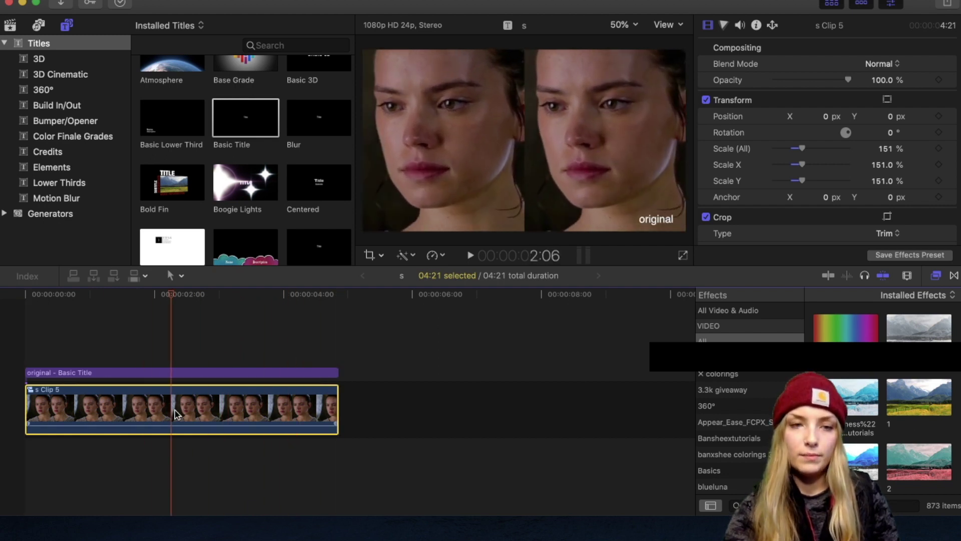